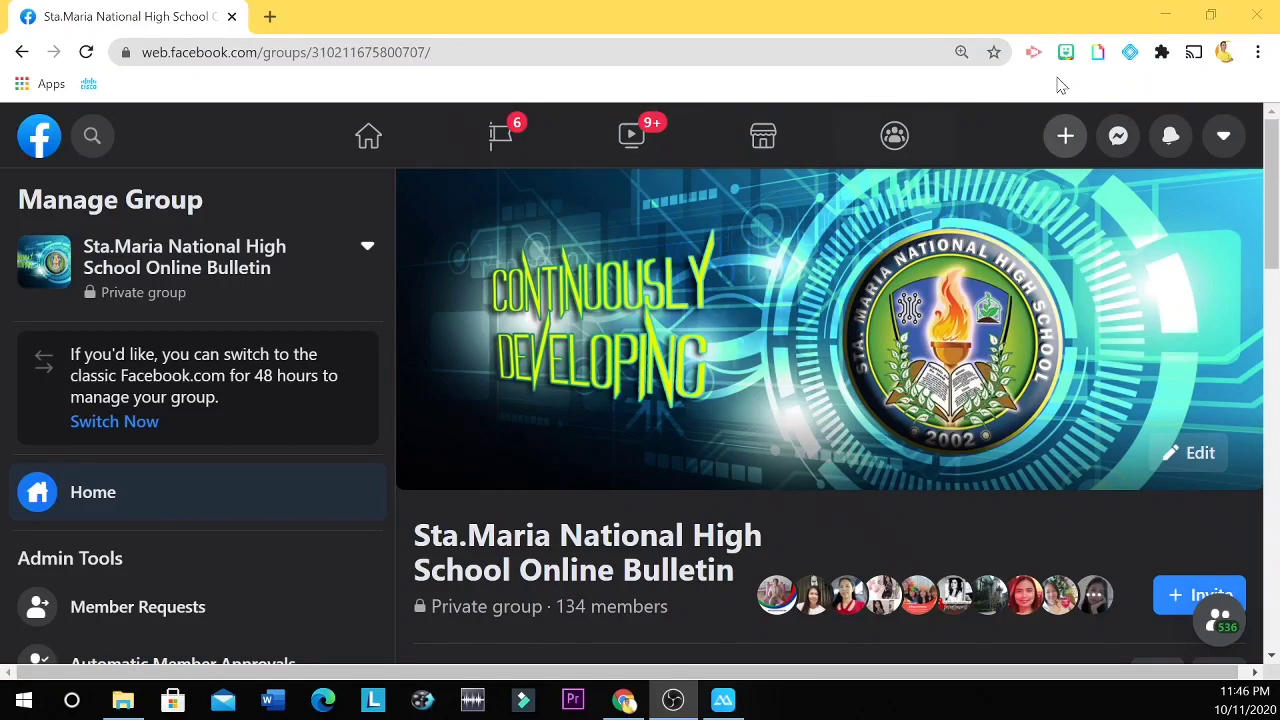
Step: Shrink the browser window to expose the desktop and create a desktop shortcut to the Sta.Maria National High School Online Bulletin group page
left_click(1210, 14)
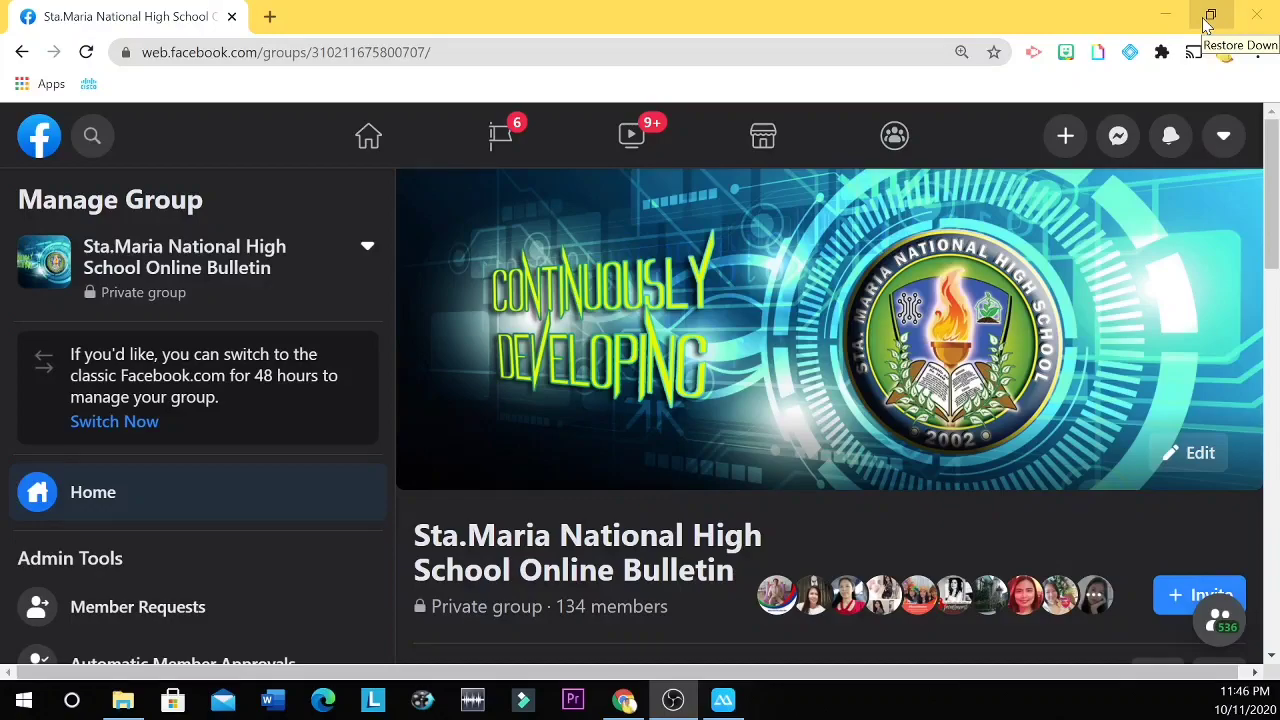
left_click(1208, 18)
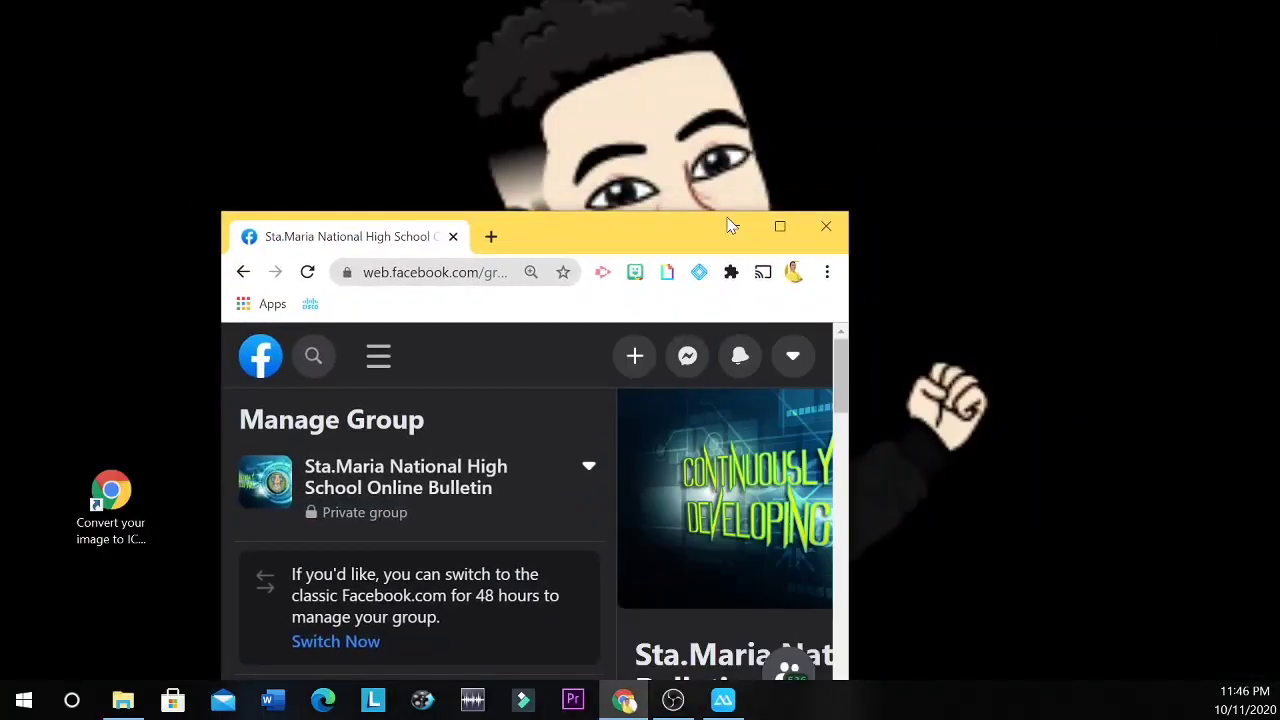
left_click_drag(650, 236, 864, 132)
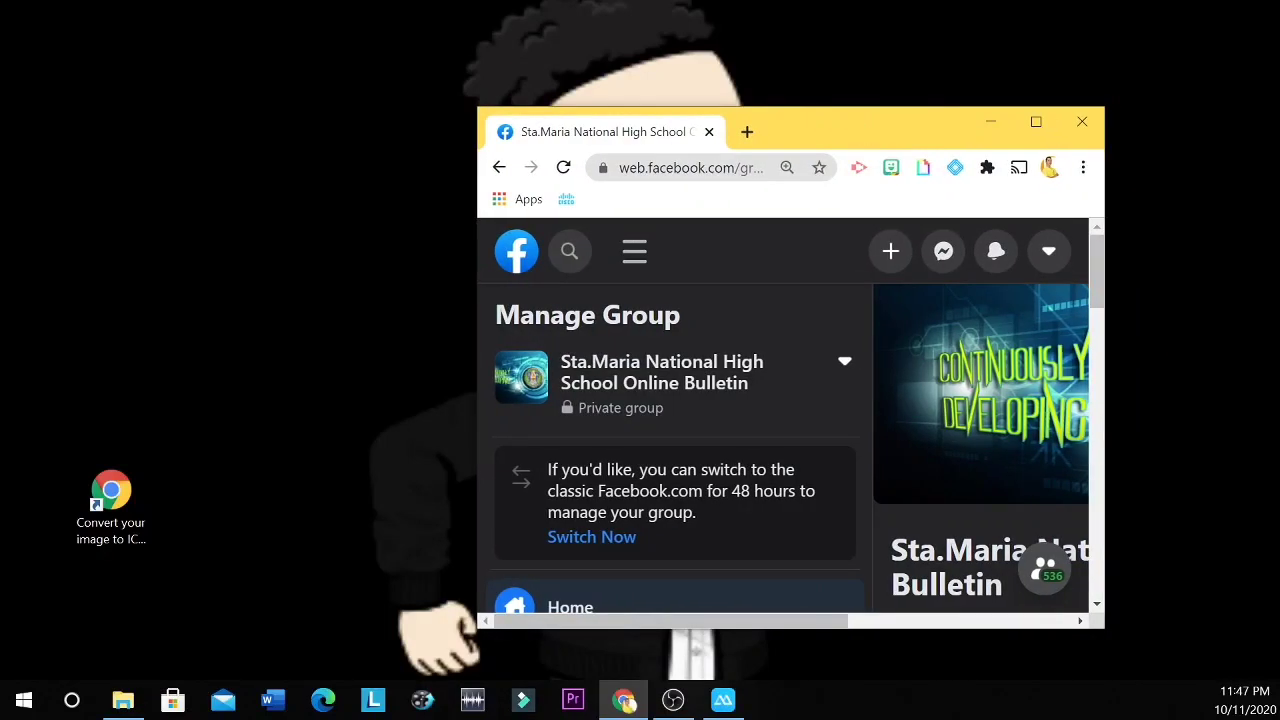
key("alt+Tab")
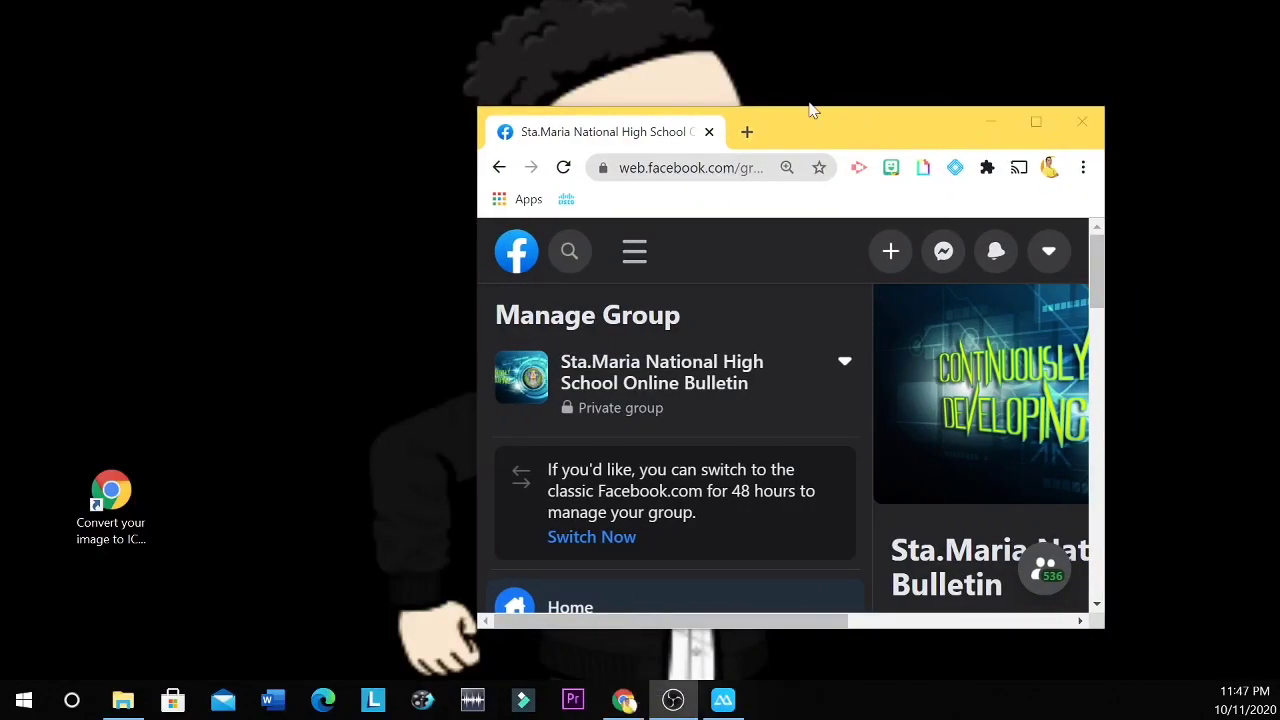
left_click_drag(807, 120, 791, 101)
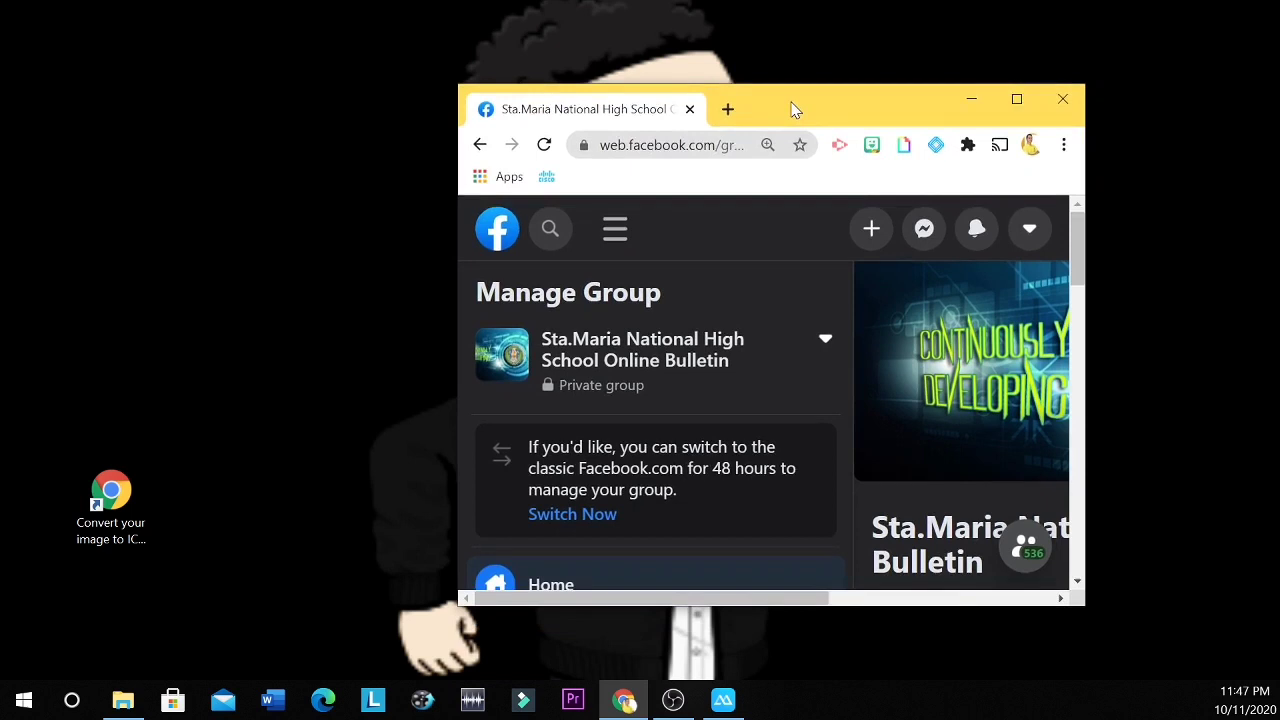
left_click(665, 147)
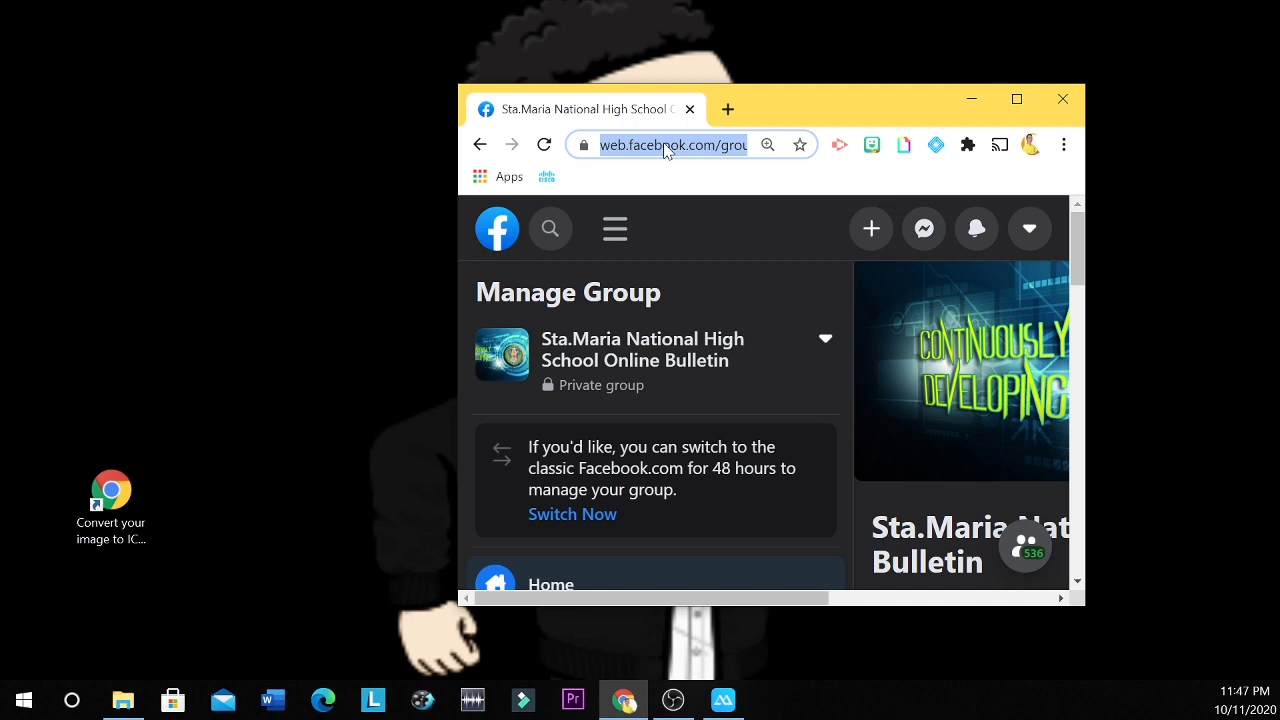
left_click_drag(665, 147, 330, 290)
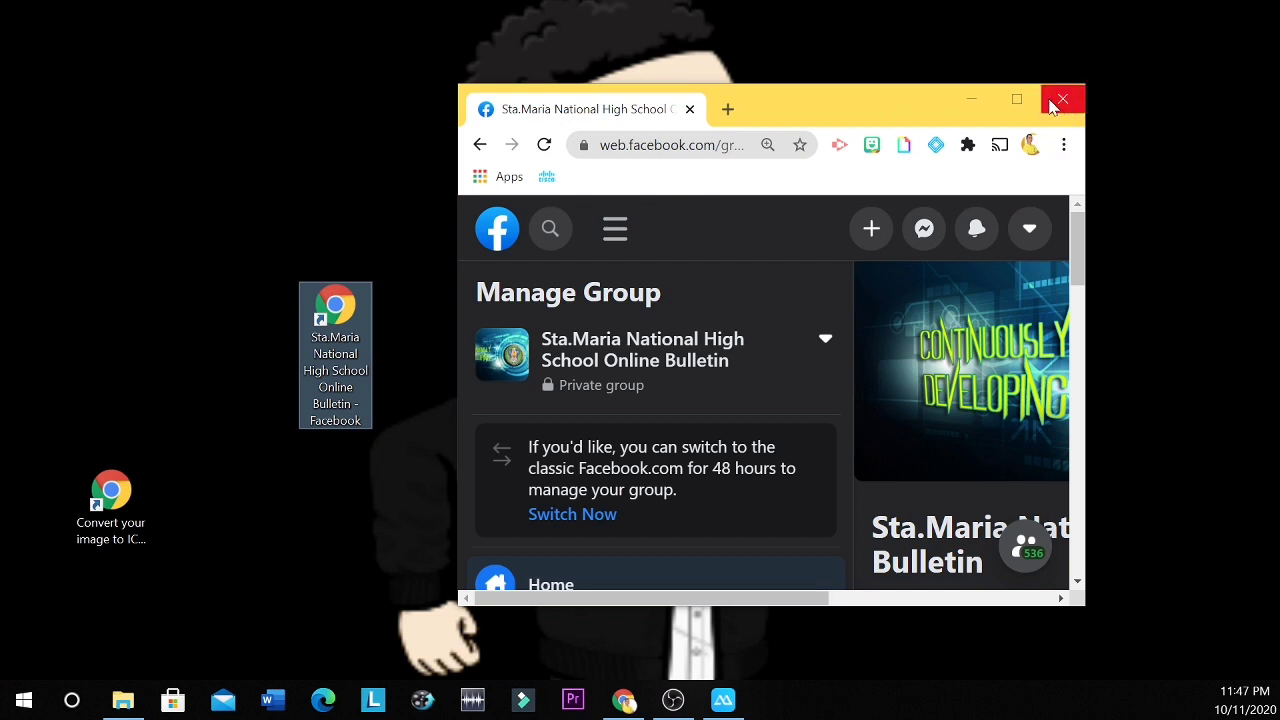
Step: Search Google for facebook in a new tab and close the tab with the group page
left_click(728, 110)
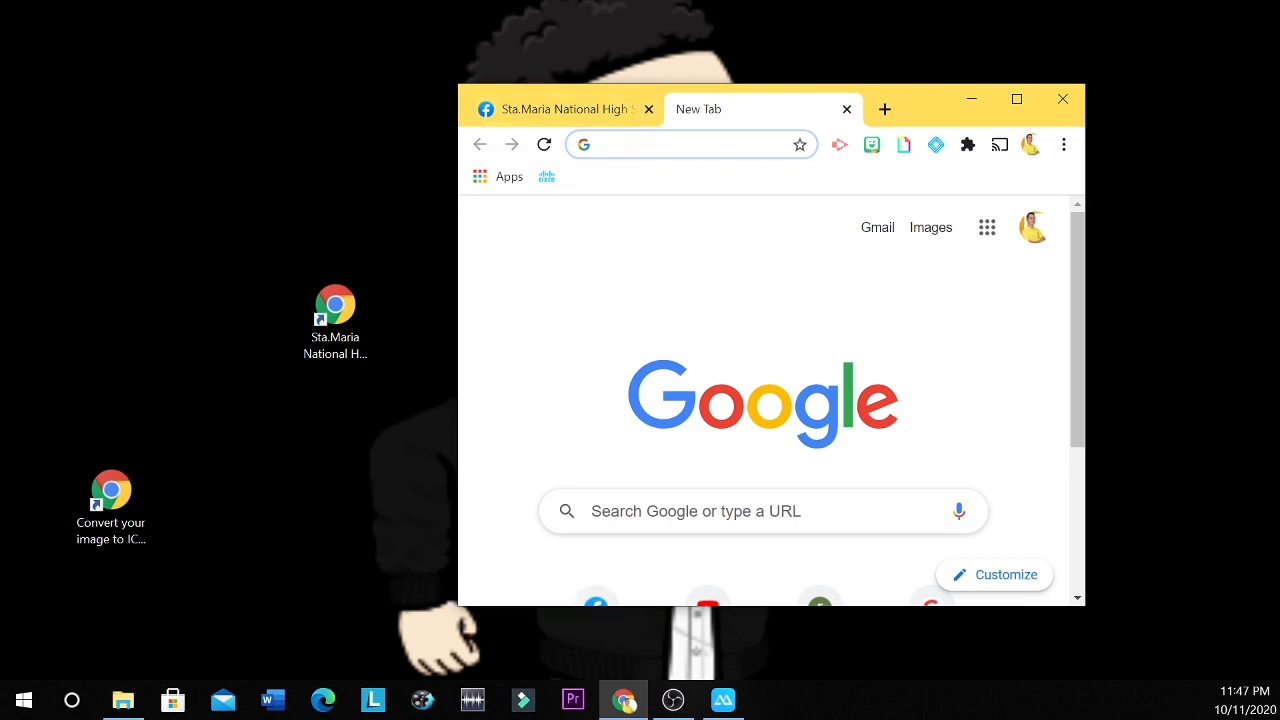
type("face")
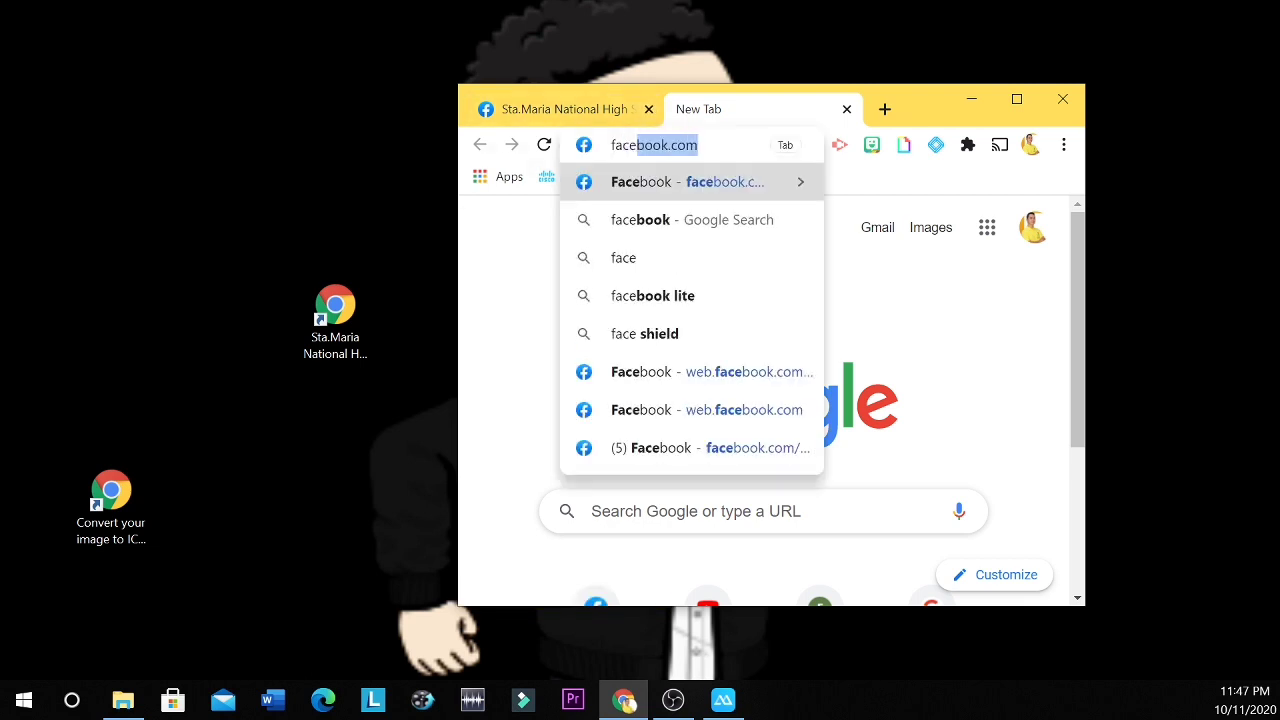
key("Down")
left_click(771, 229)
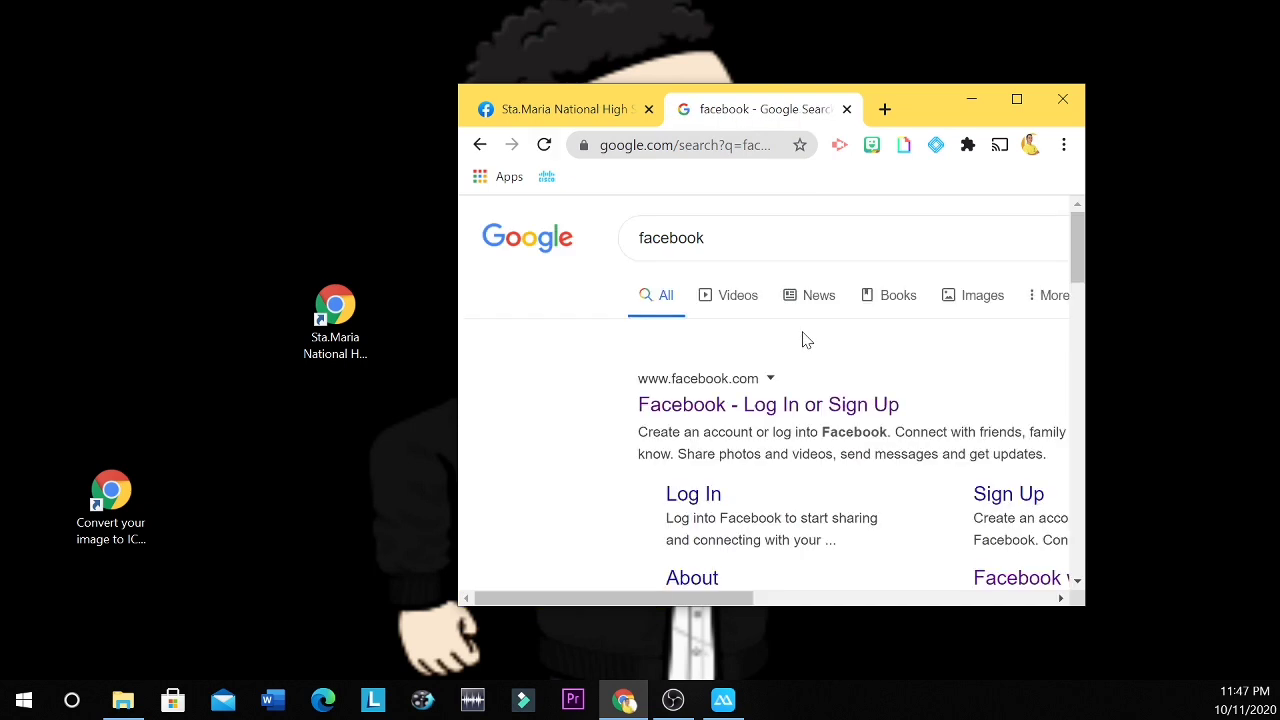
left_click(648, 109)
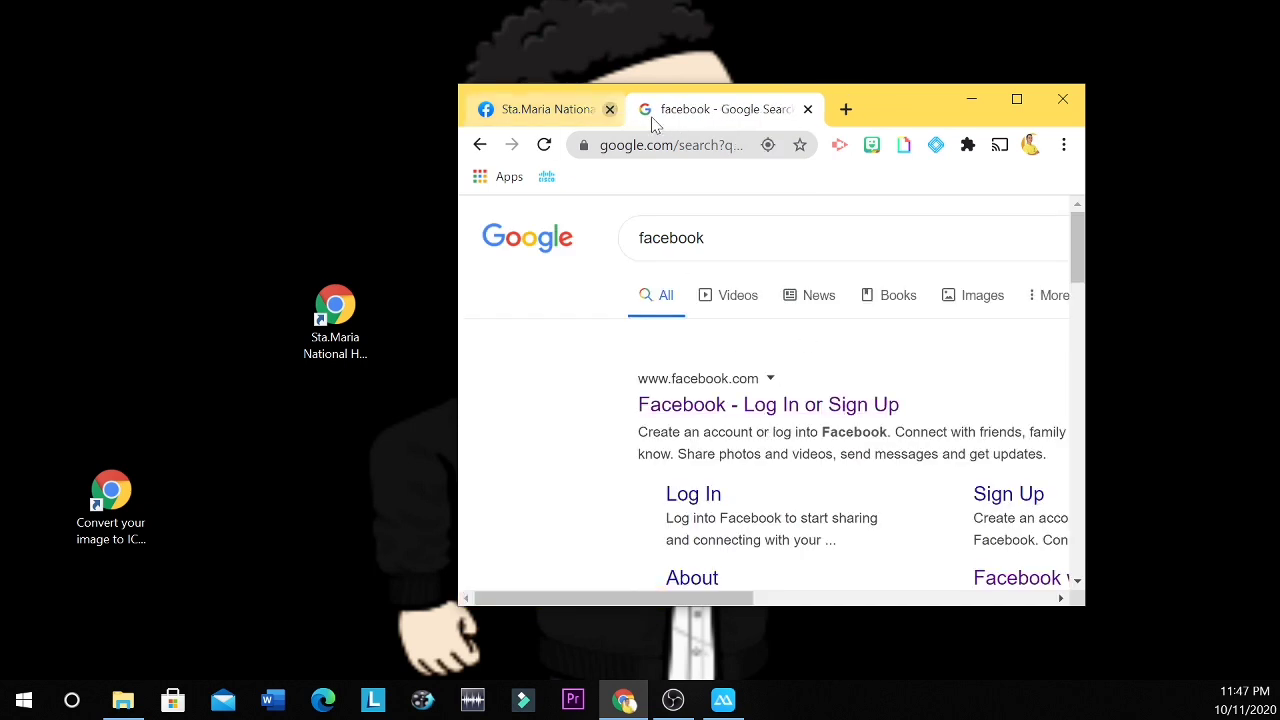
Step: Open the group page from its new desktop shortcut, and move the shortcut icon farther away from the restored browser window
double_click(334, 315)
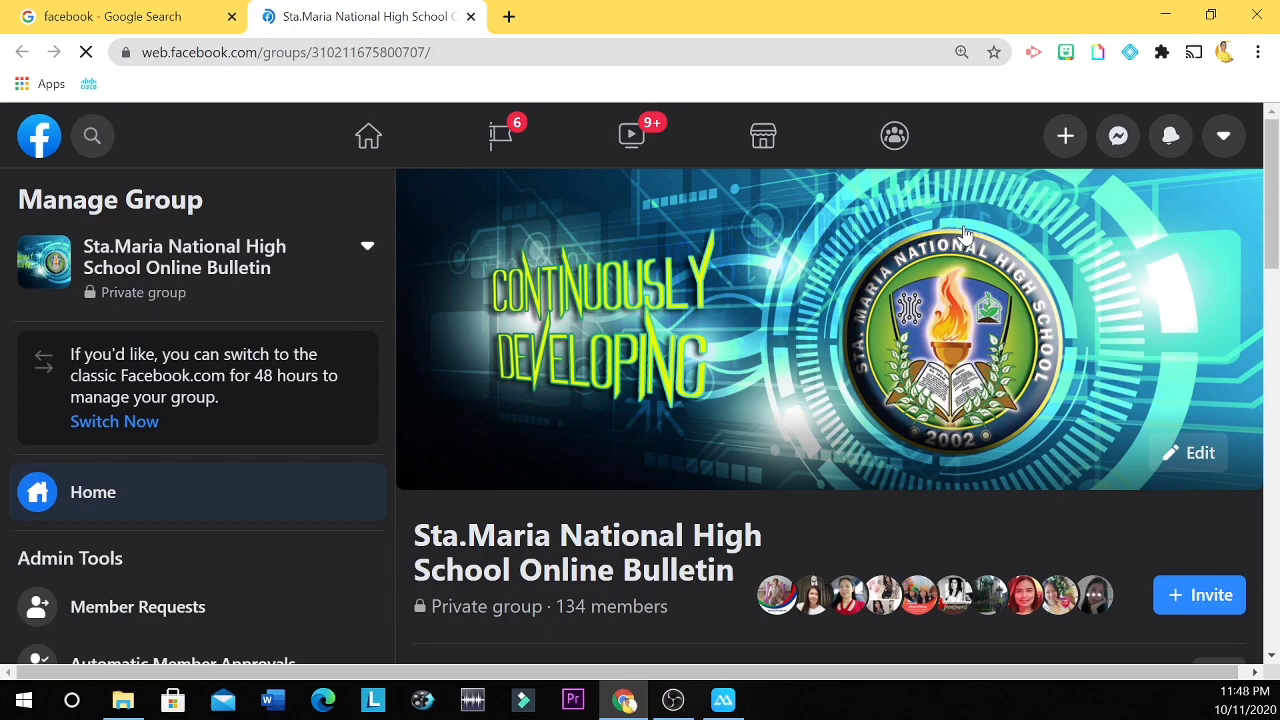
left_click(1210, 14)
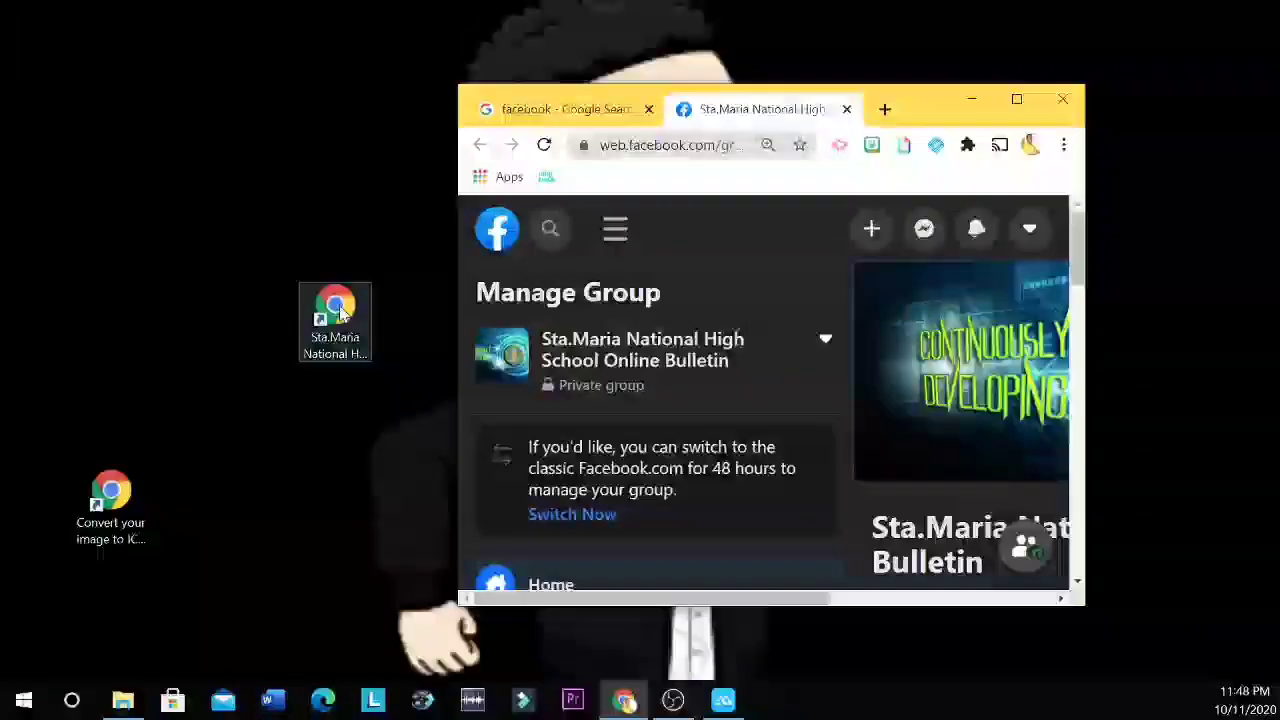
left_click_drag(335, 303, 276, 299)
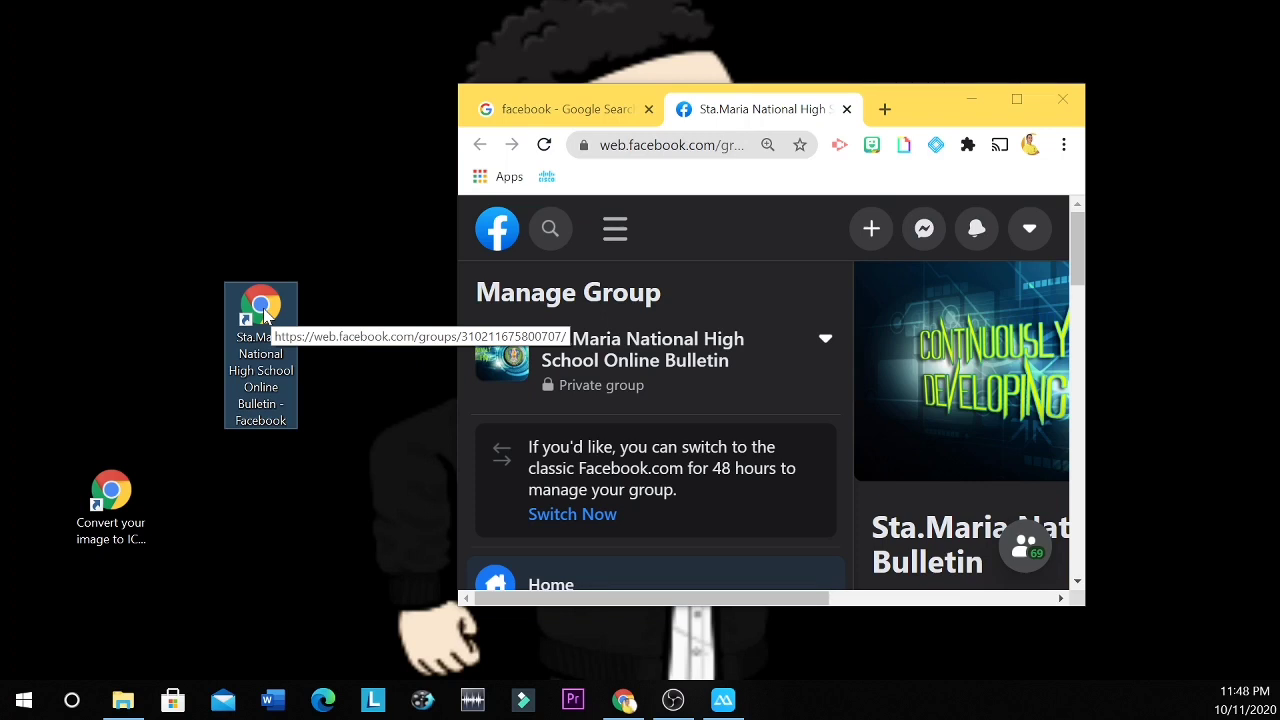
left_click(335, 273)
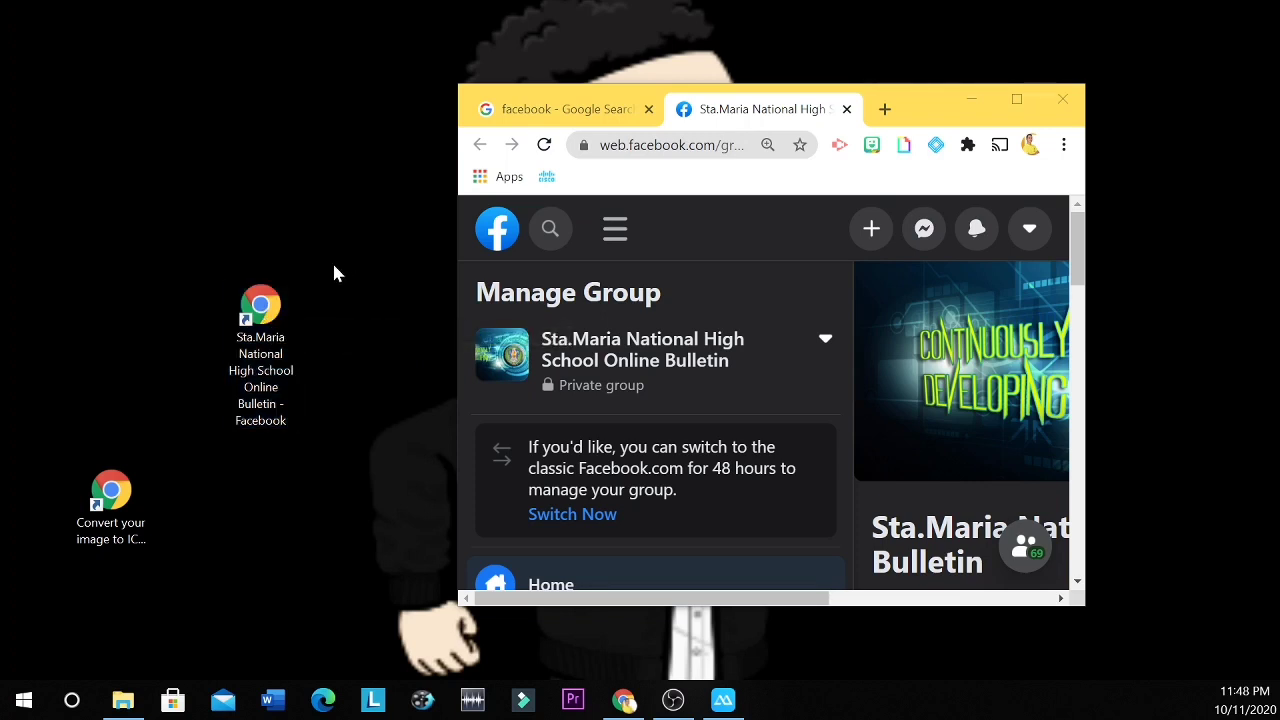
Step: Examine the icon choices in the group shortcut's properties and leave without changing the icon
right_click(266, 310)
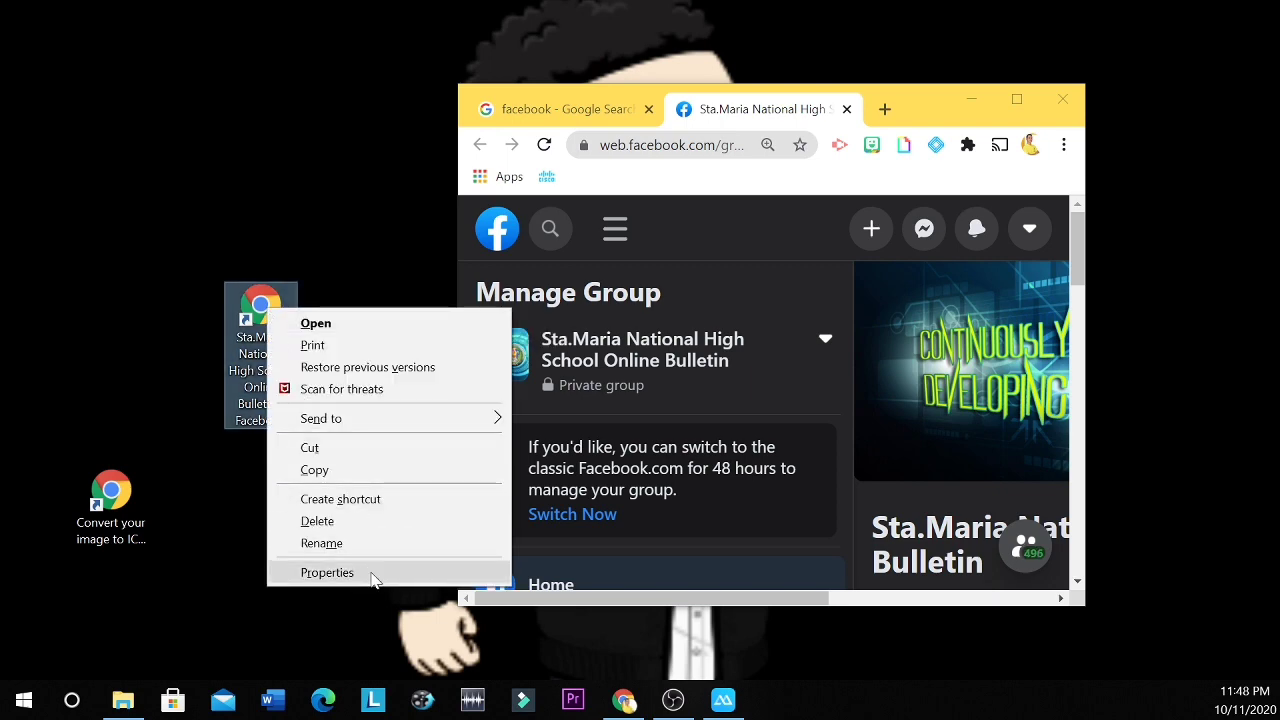
left_click(327, 572)
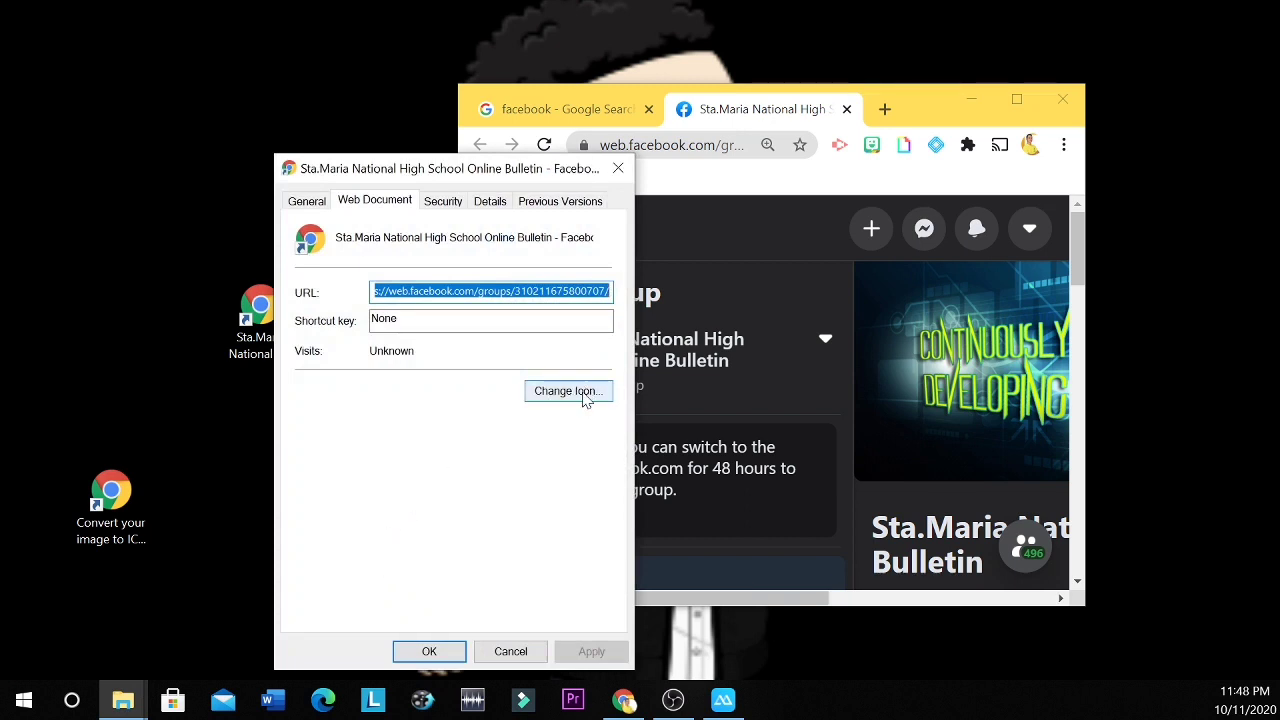
left_click(566, 391)
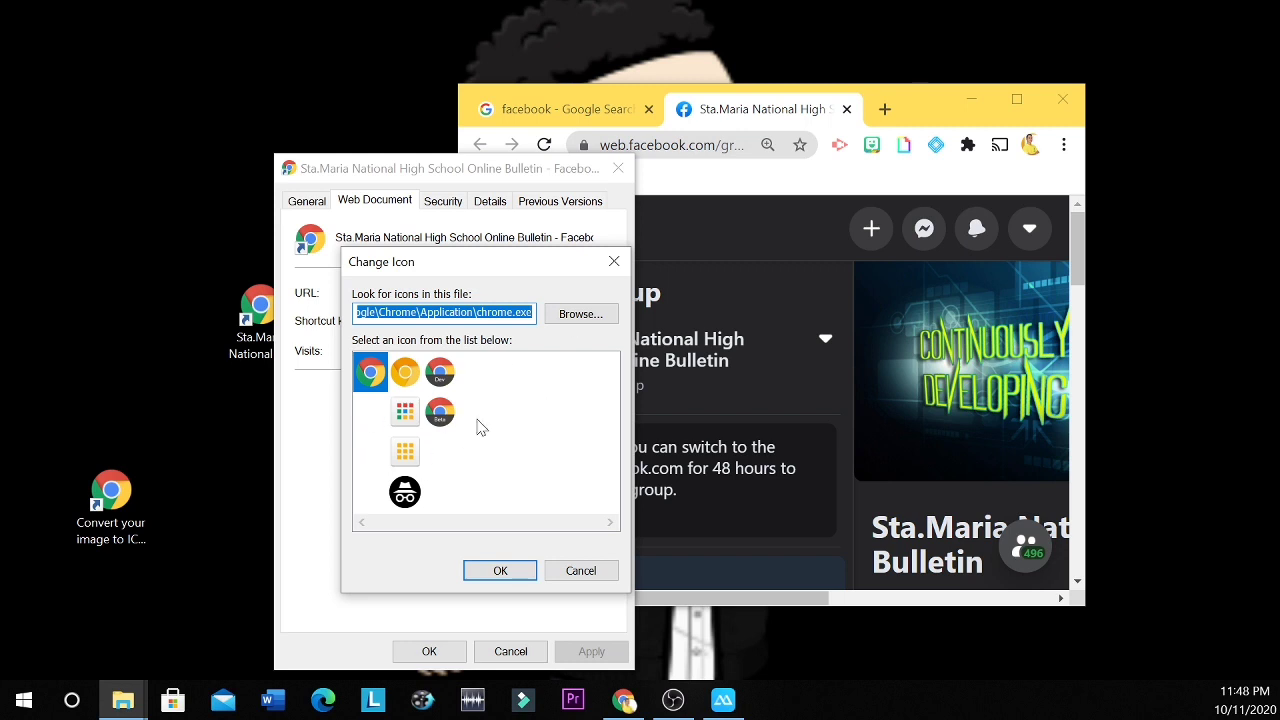
left_click(580, 571)
left_click(510, 651)
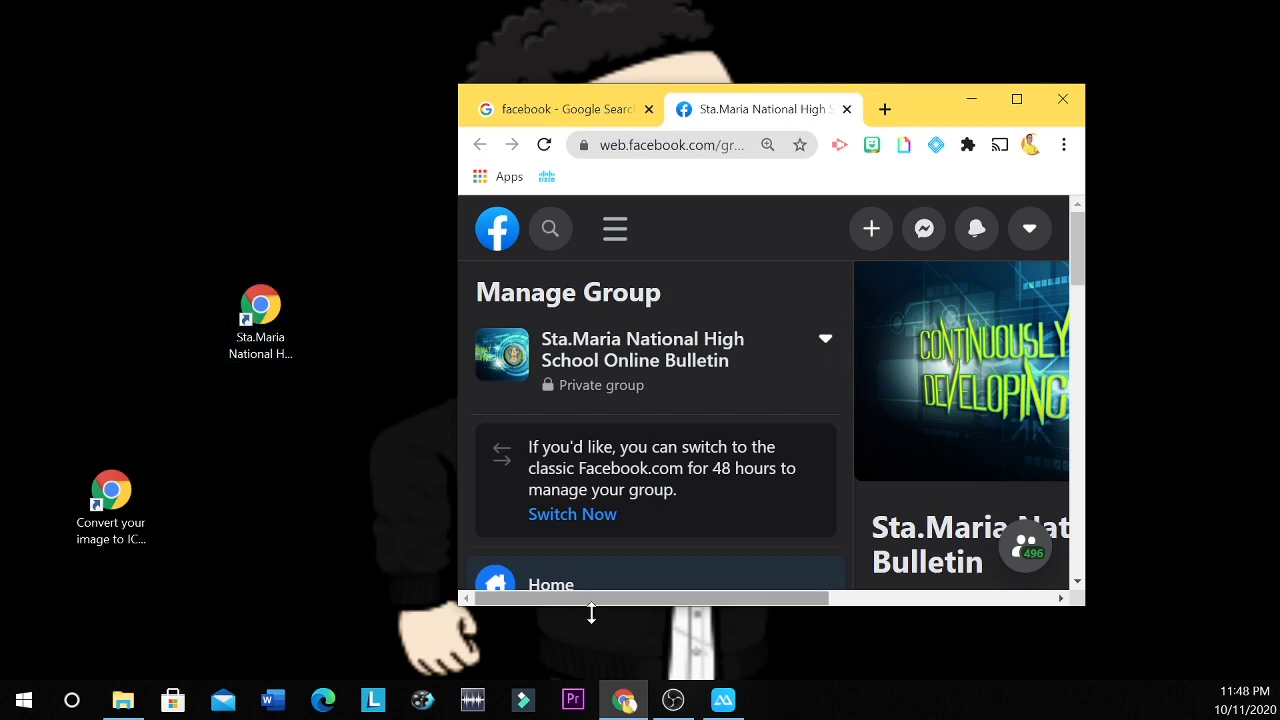
Step: Switch to File Explorer, find the logo agro image in the Pictures folder and move the window clear of the desktop shortcuts
key("alt+Tab")
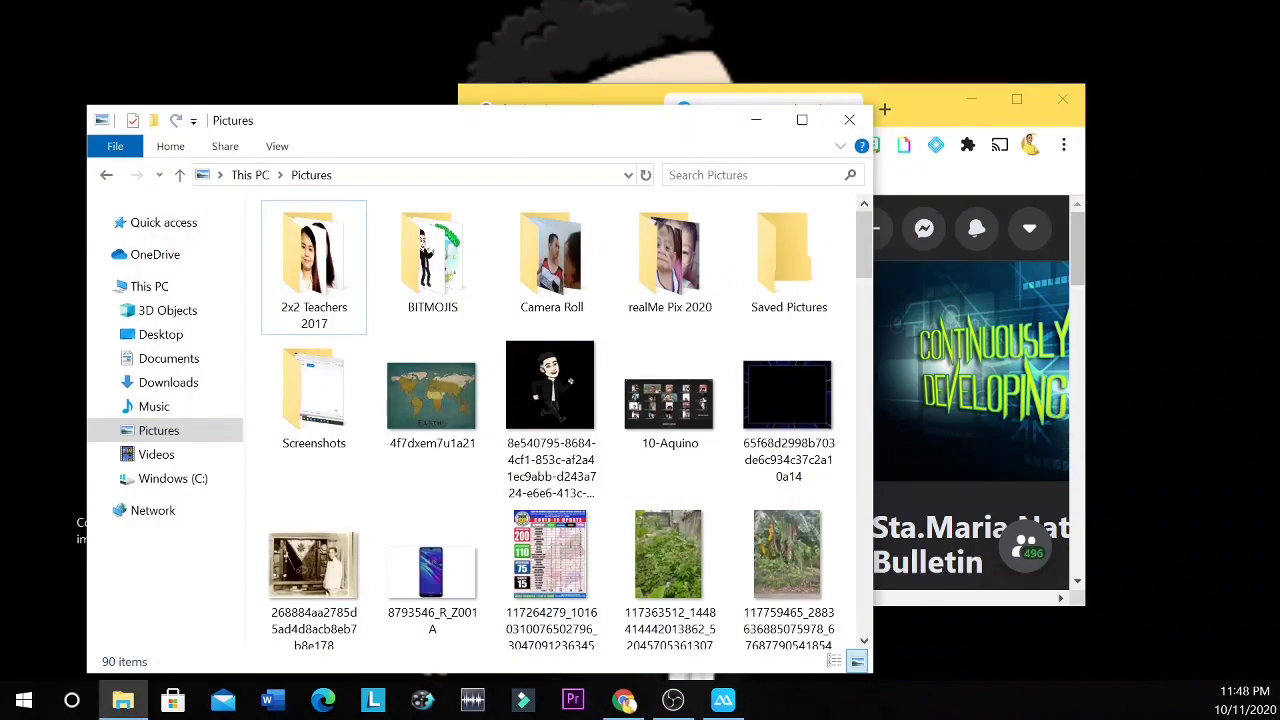
scroll(784, 430, "down", 10)
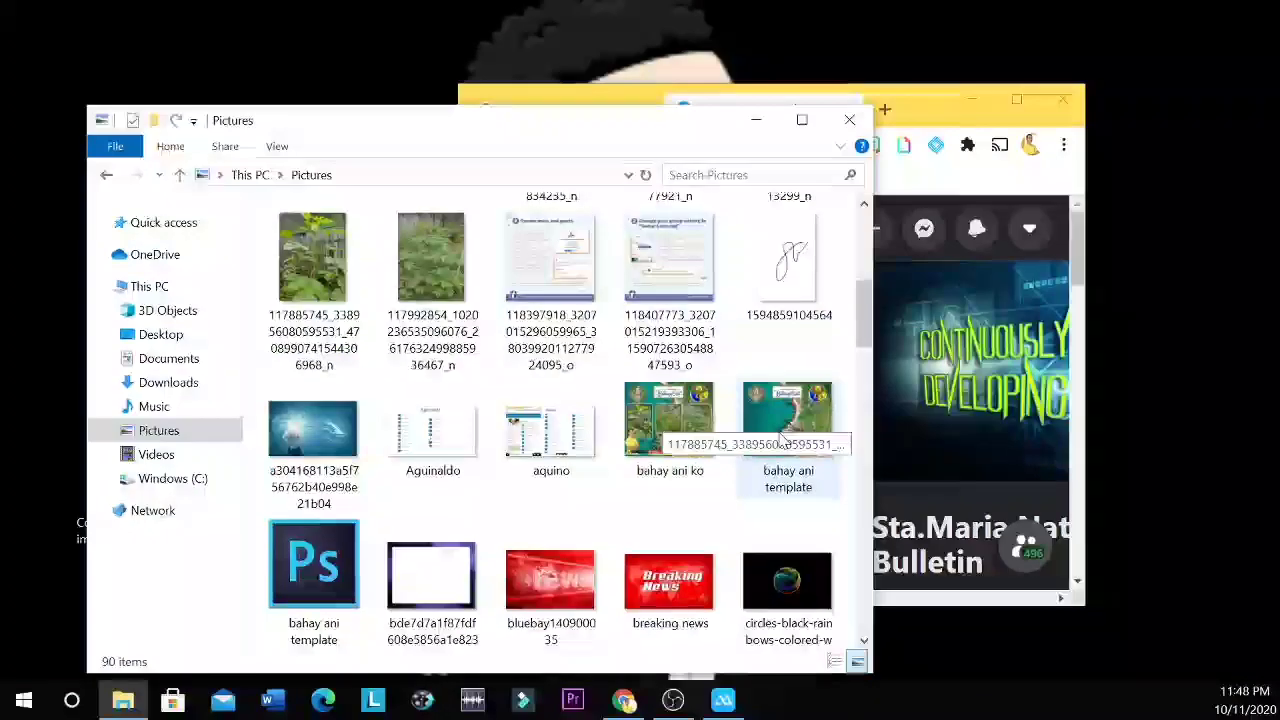
scroll(784, 440, "down", 10)
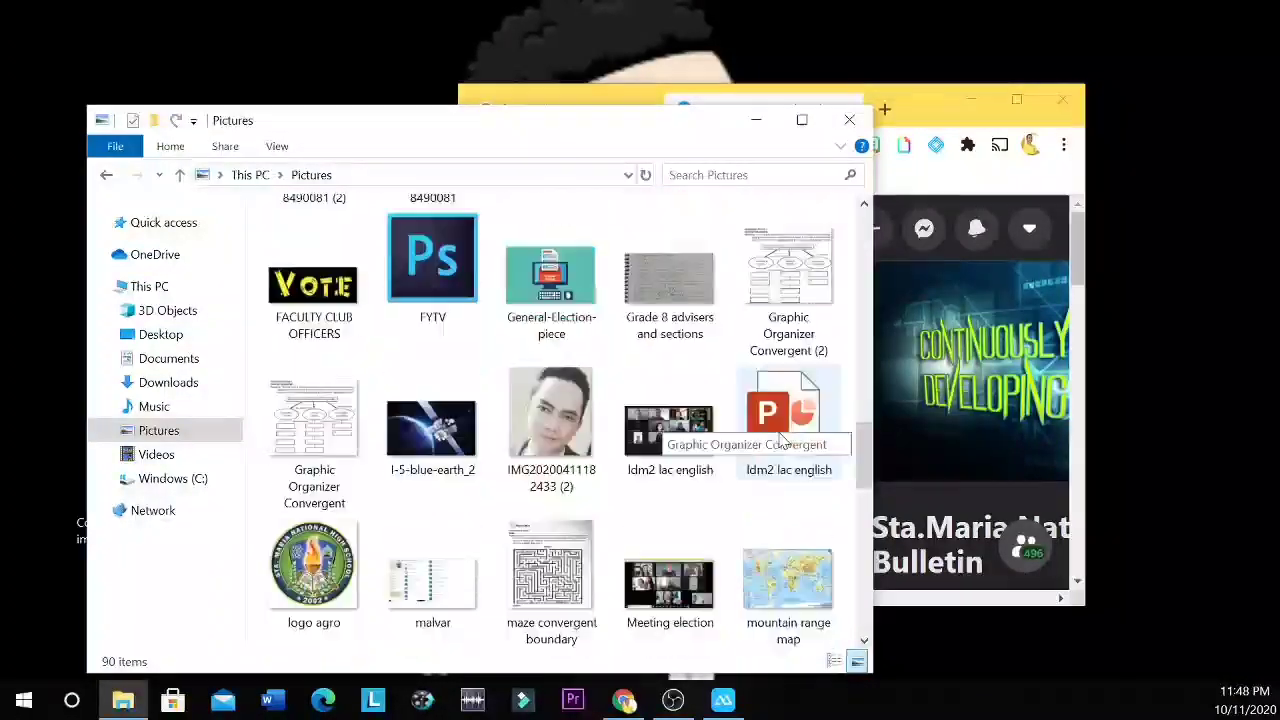
left_click(336, 393)
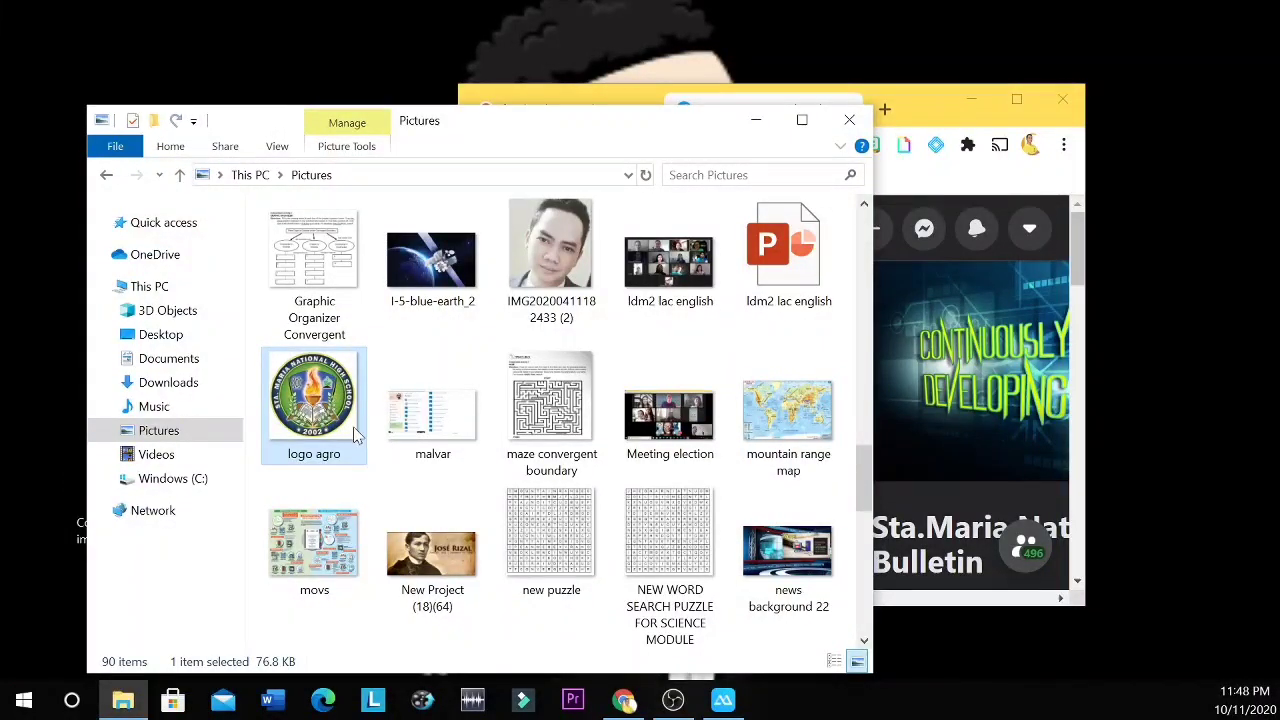
left_click_drag(505, 121, 699, 91)
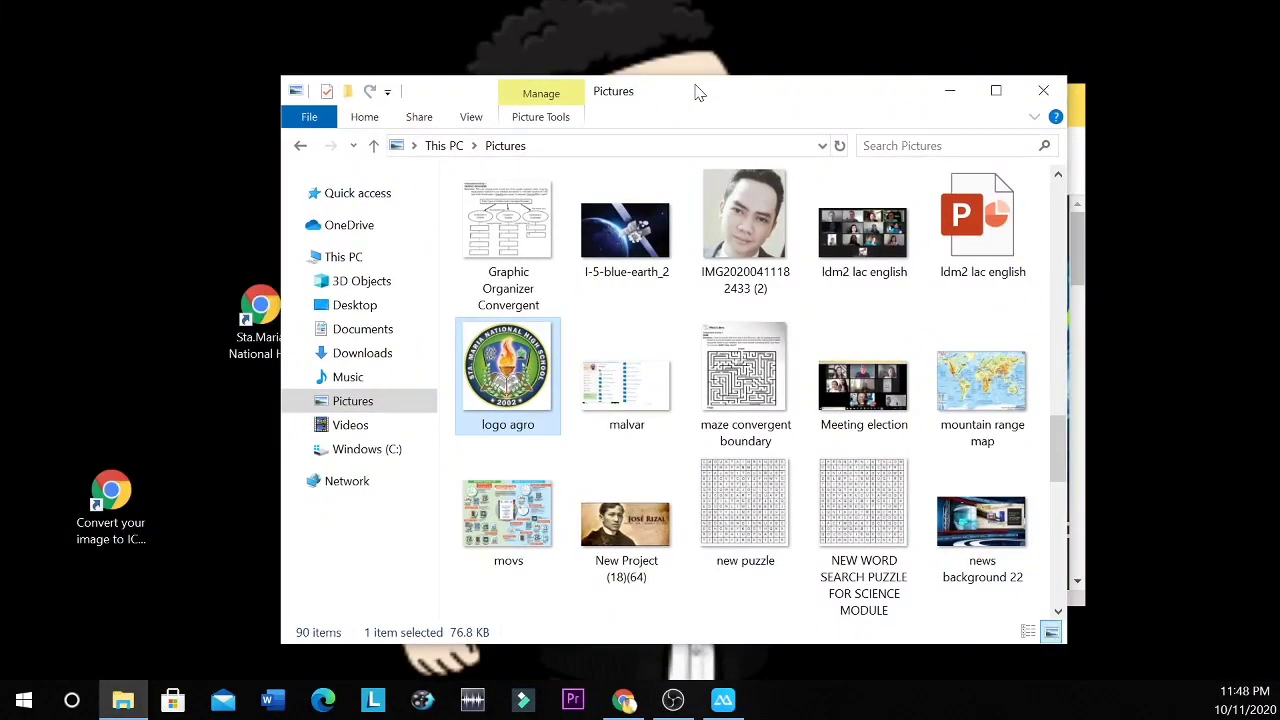
Step: Open the online image-to-ICO converter from its desktop shortcut in a maximized browser window
double_click(113, 505)
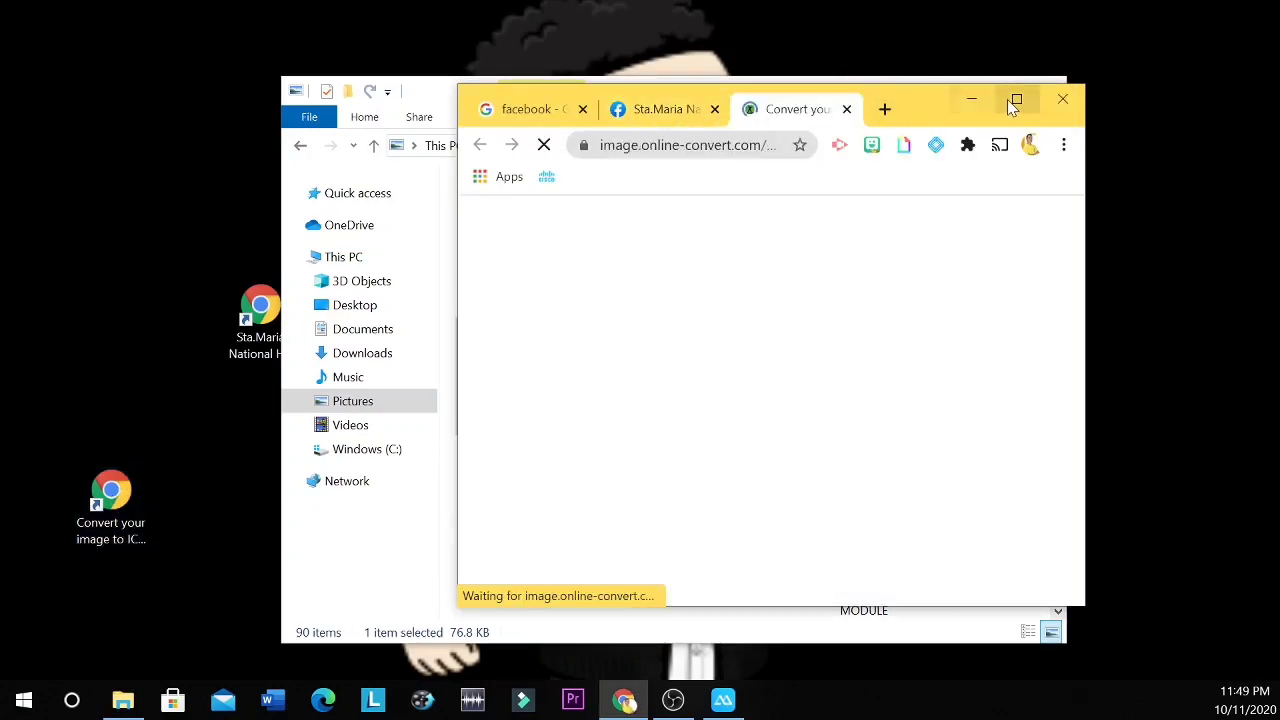
left_click(1015, 102)
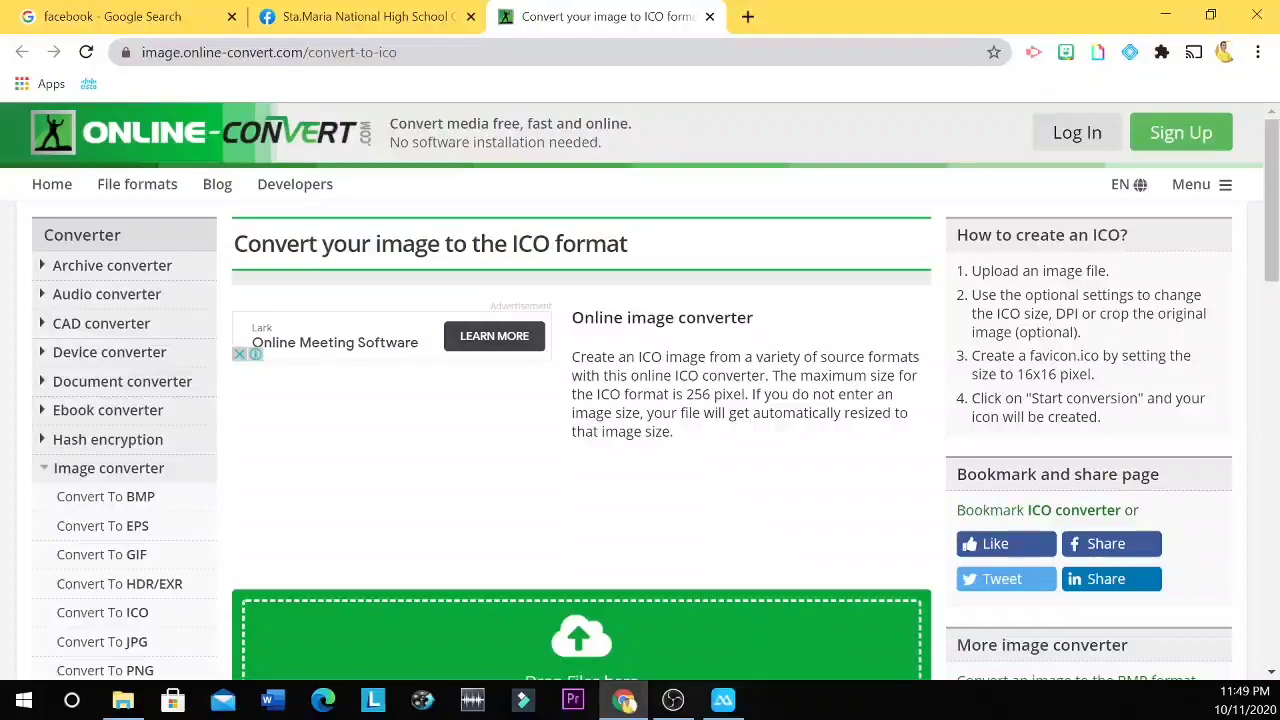
scroll(590, 416, "down", 3)
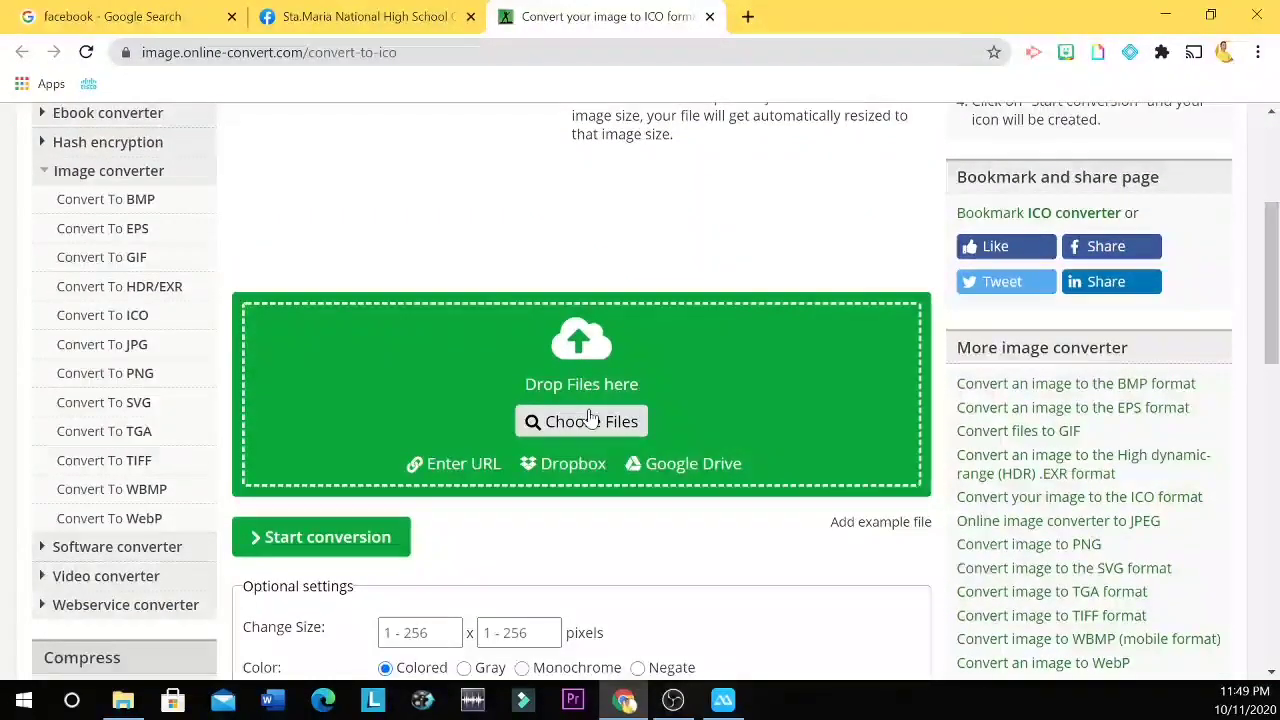
Step: Upload the logo agro image from the Pictures folder to the ICO converter
left_click(588, 420)
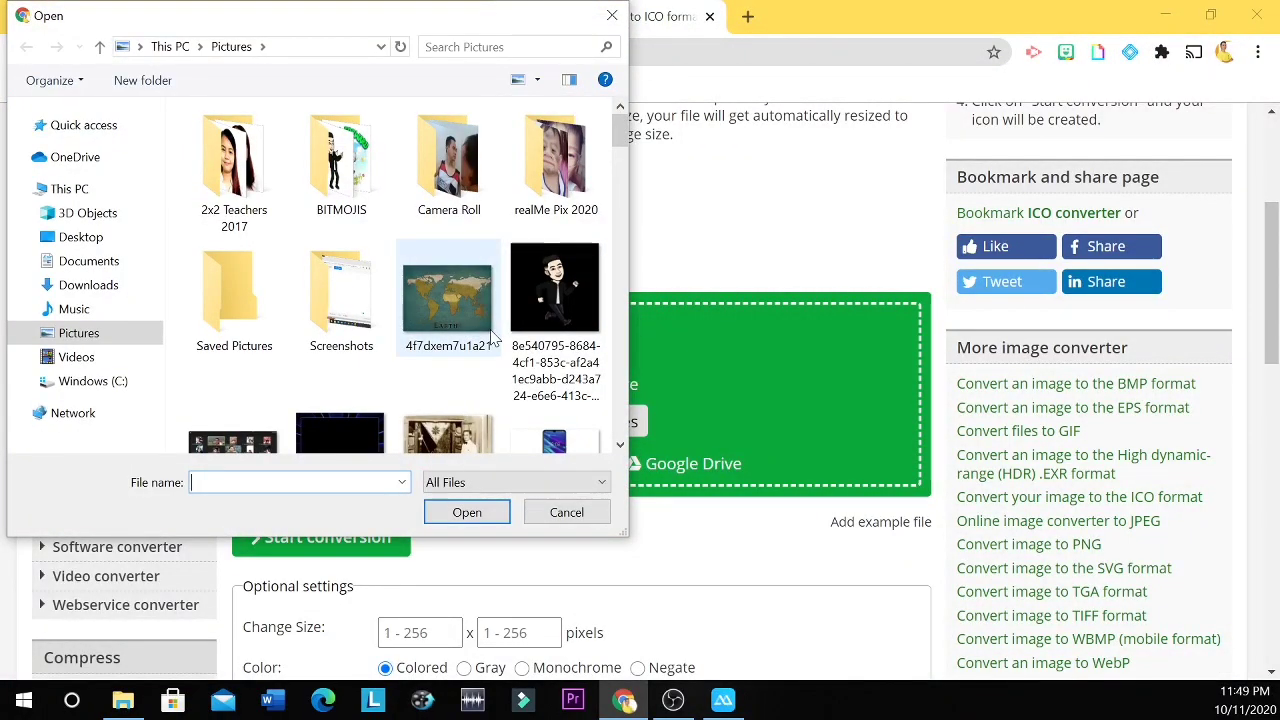
scroll(492, 337, "down", 3)
scroll(492, 337, "down", 15)
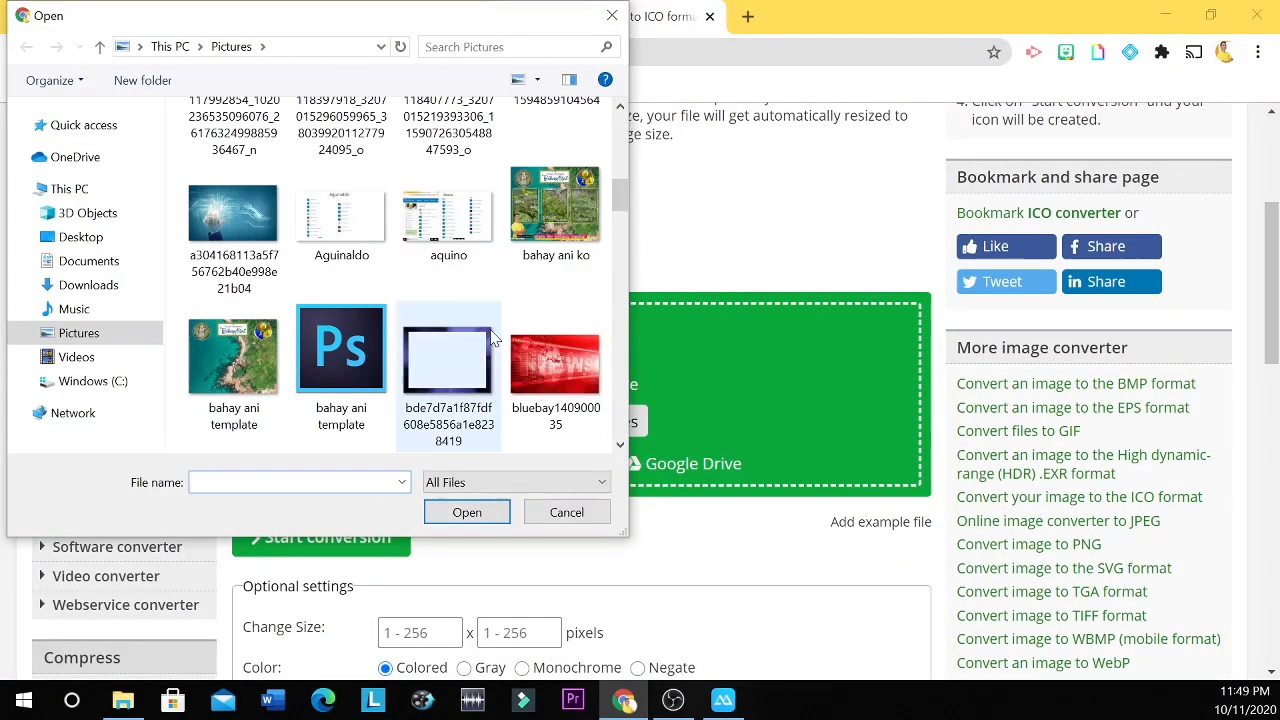
scroll(492, 337, "down", 15)
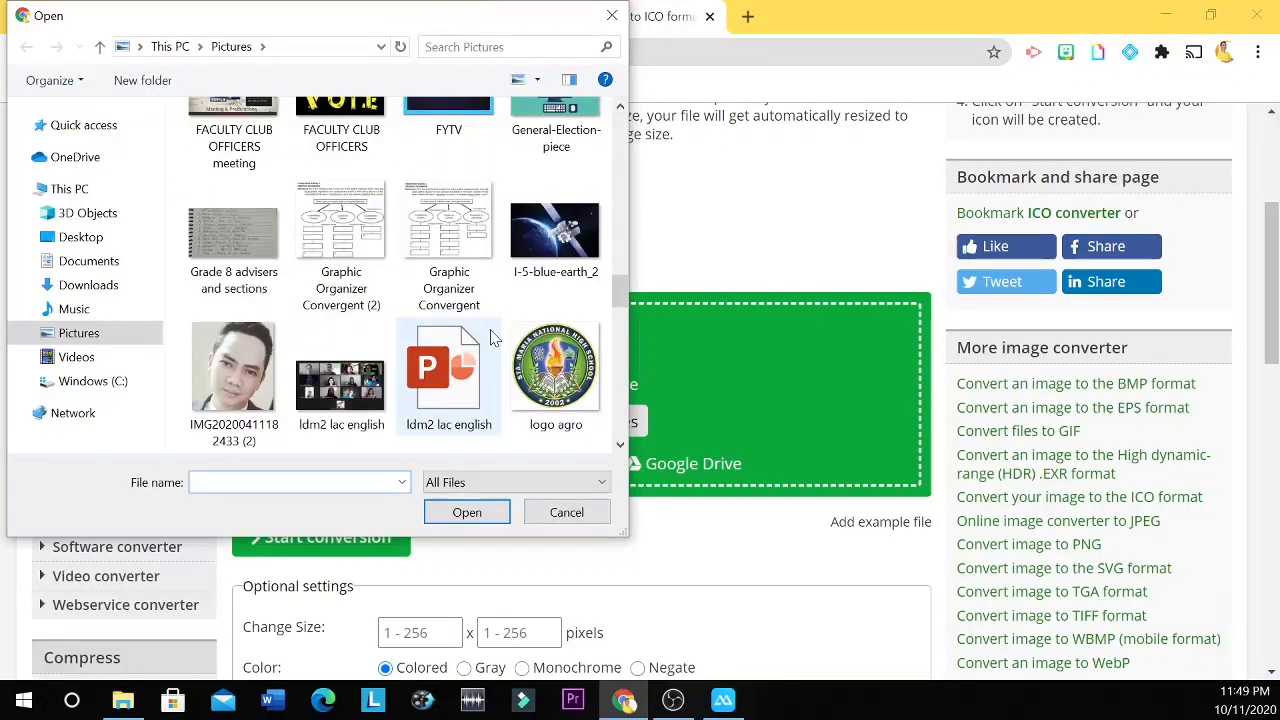
scroll(491, 337, "up", 10)
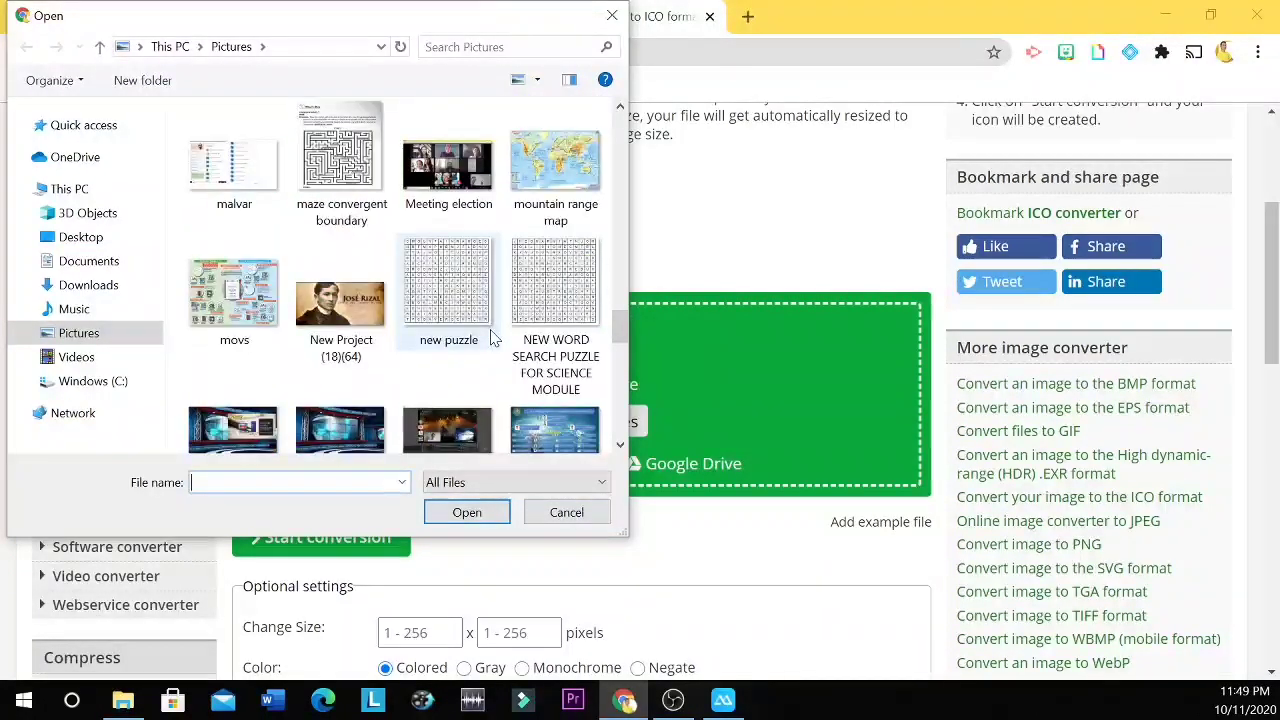
left_click(570, 297)
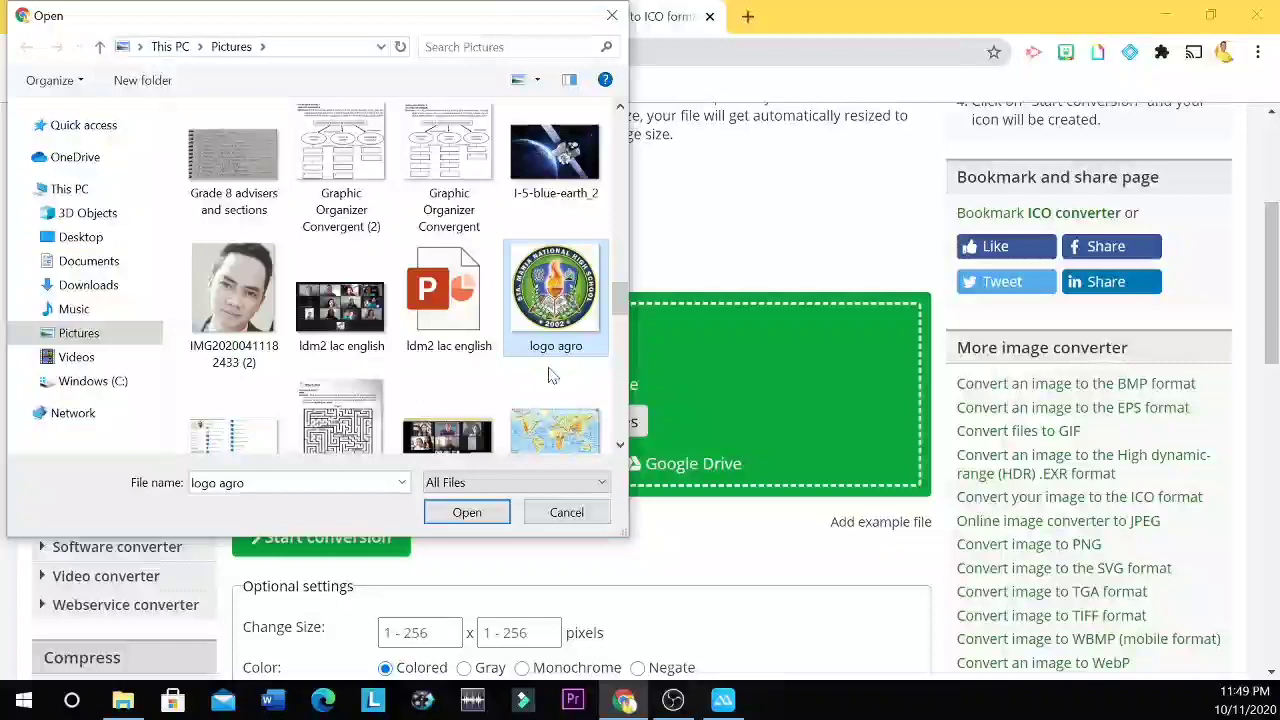
left_click(468, 512)
Step: Convert the uploaded logo agro image to ICO format and download the resulting logo agro.ico file
scroll(634, 528, "down", 2)
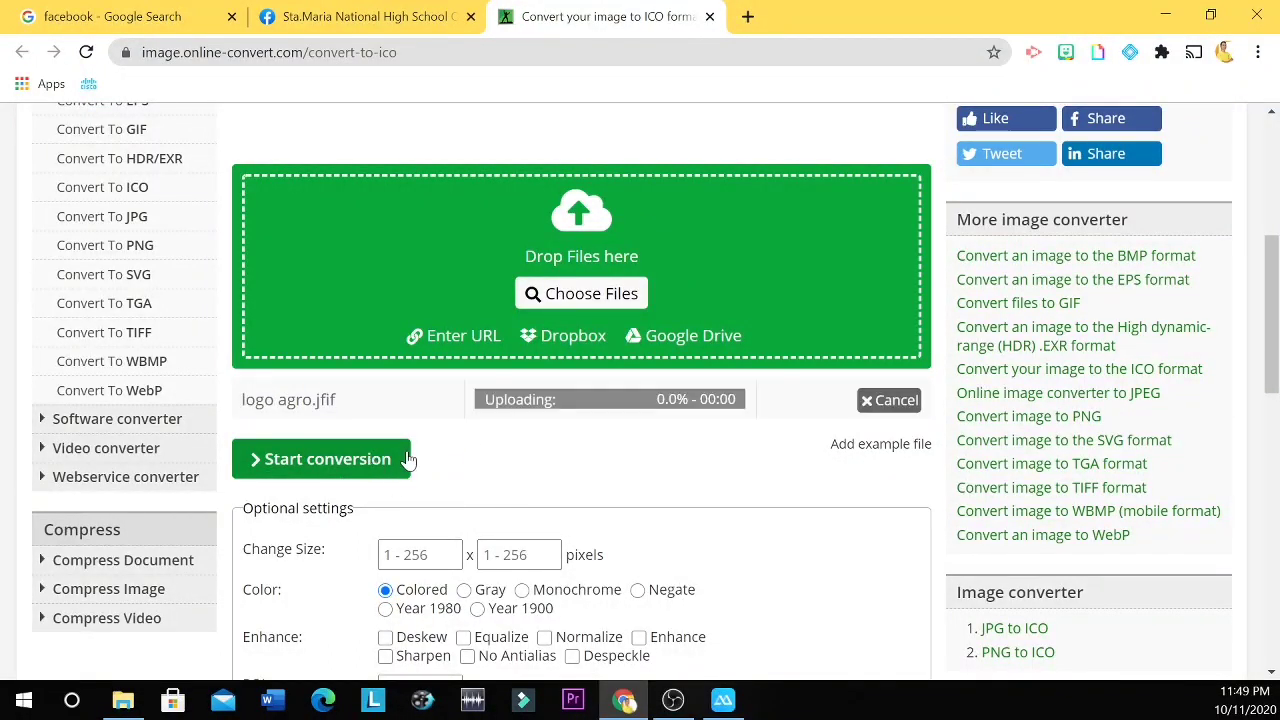
left_click(338, 462)
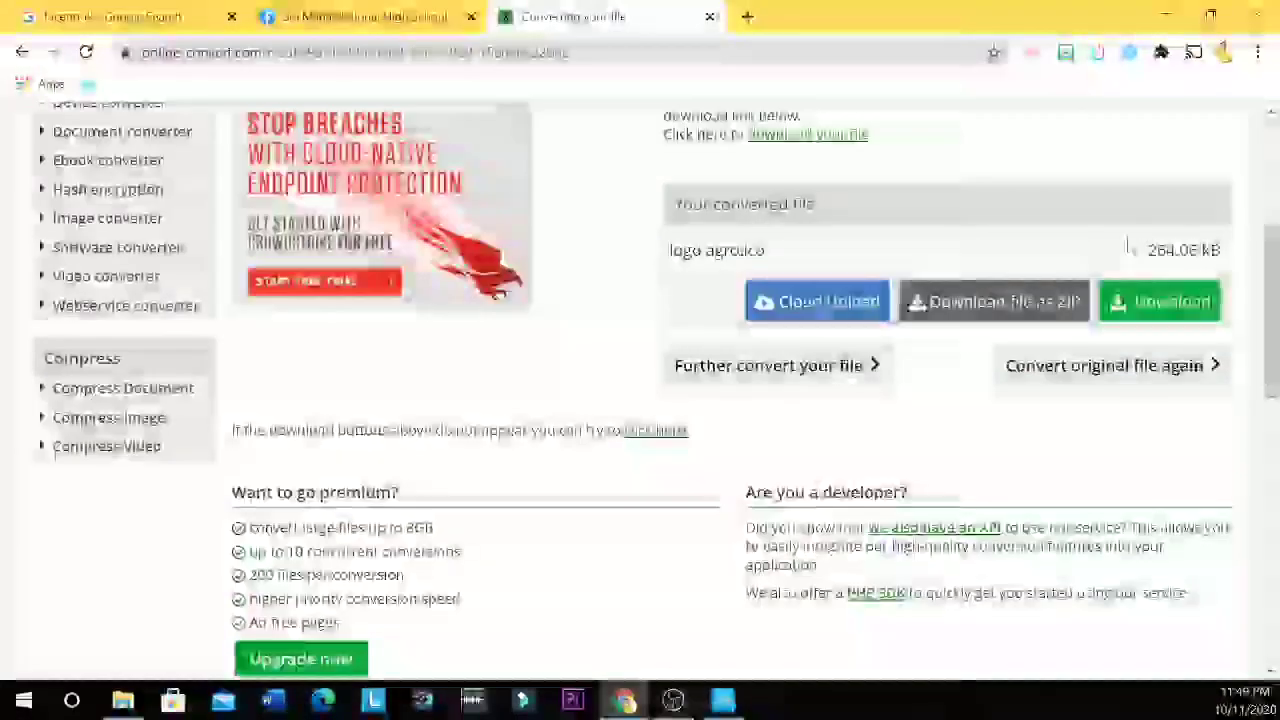
left_click(1190, 308)
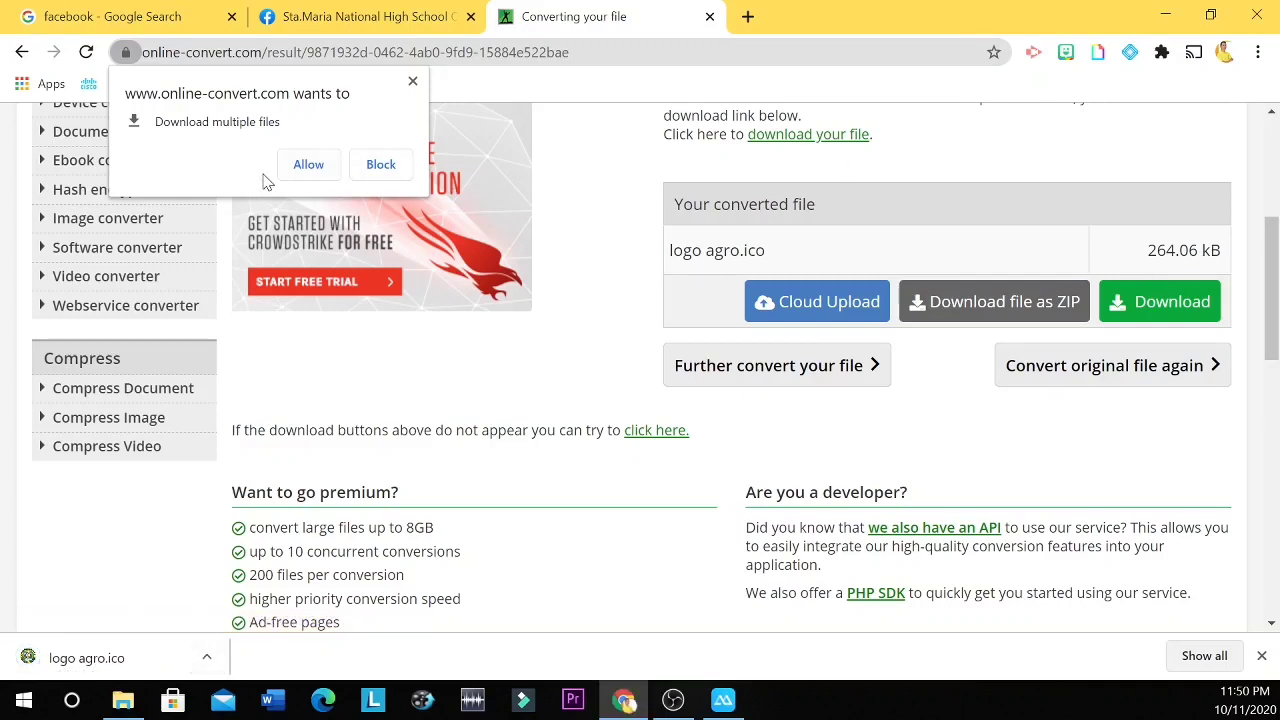
Step: Allow the converter site to download multiple files and show the downloaded logo agro.ico in its folder
left_click(309, 165)
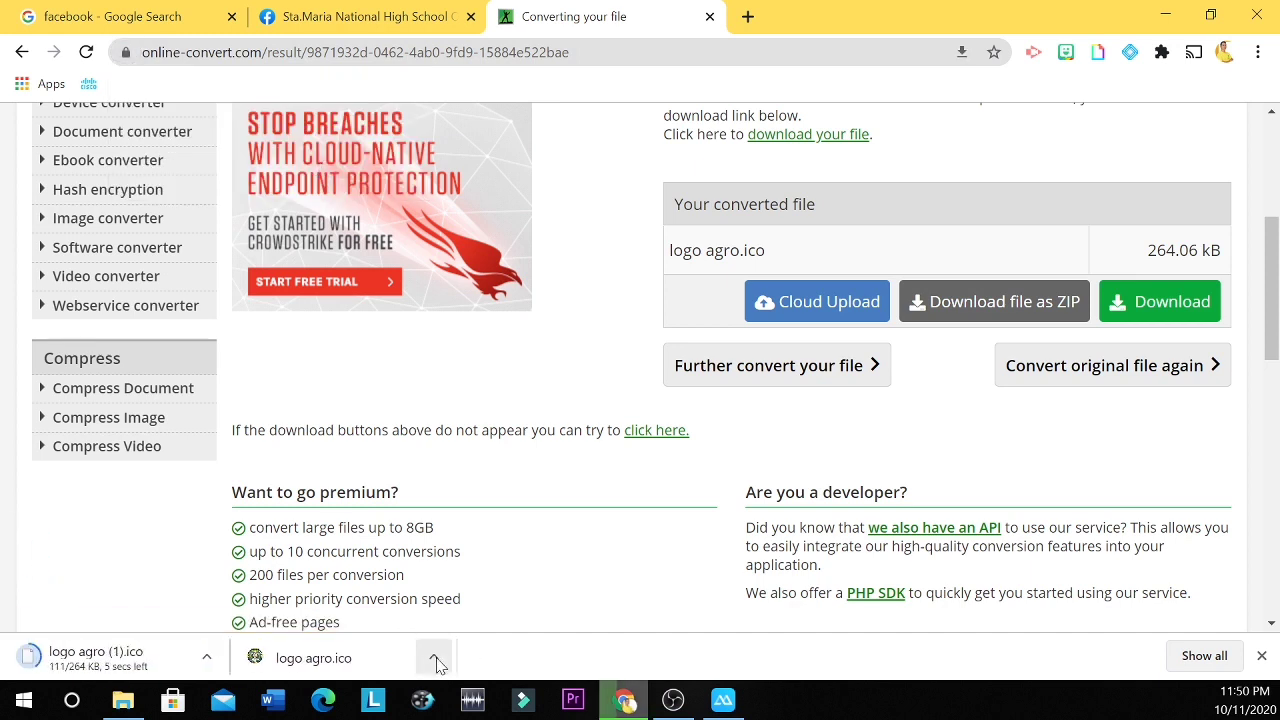
left_click(436, 660)
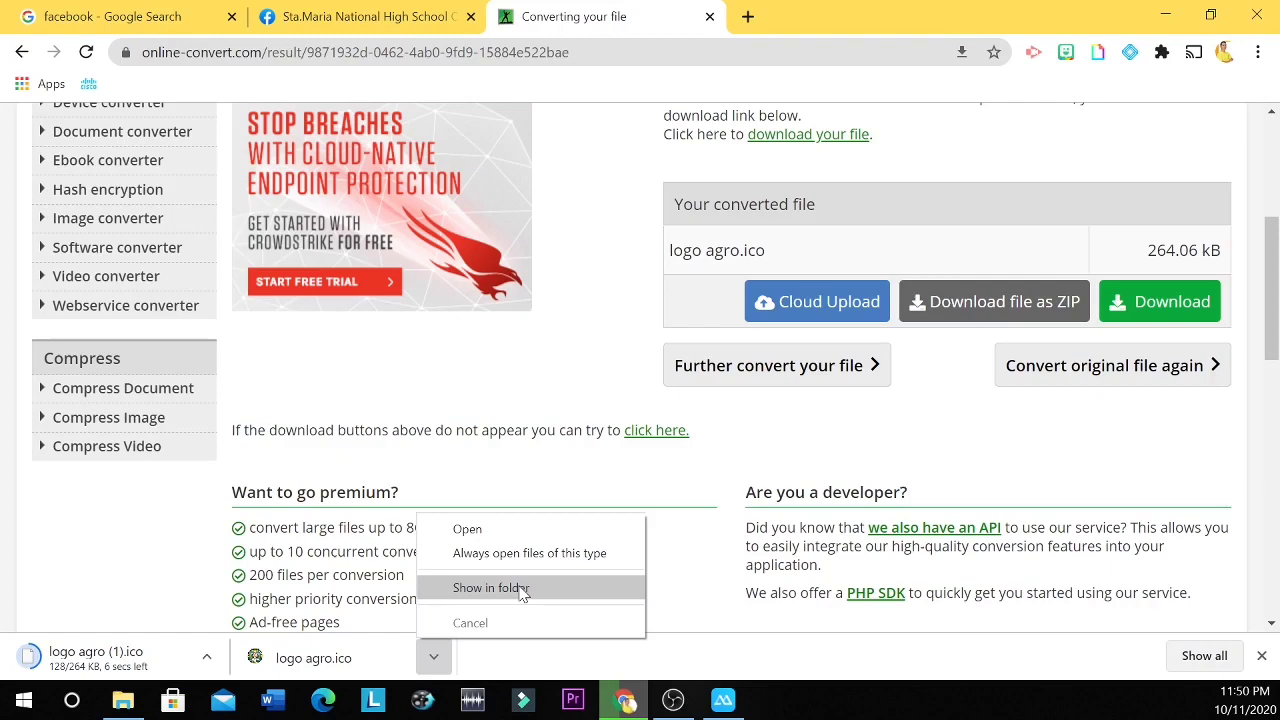
left_click(489, 588)
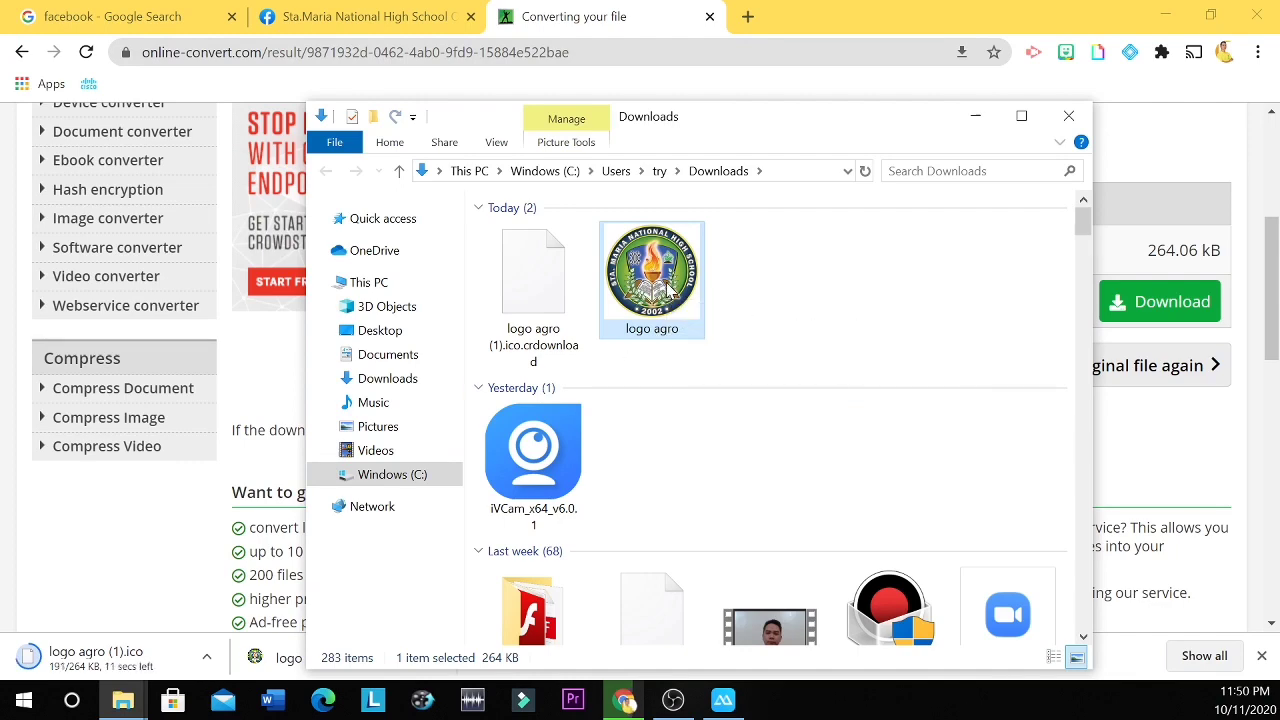
Step: Move the logo agro icon file from the Downloads folder to the desktop, beside the Sta.Maria National High School shortcut
key("super+d")
left_click(495, 327)
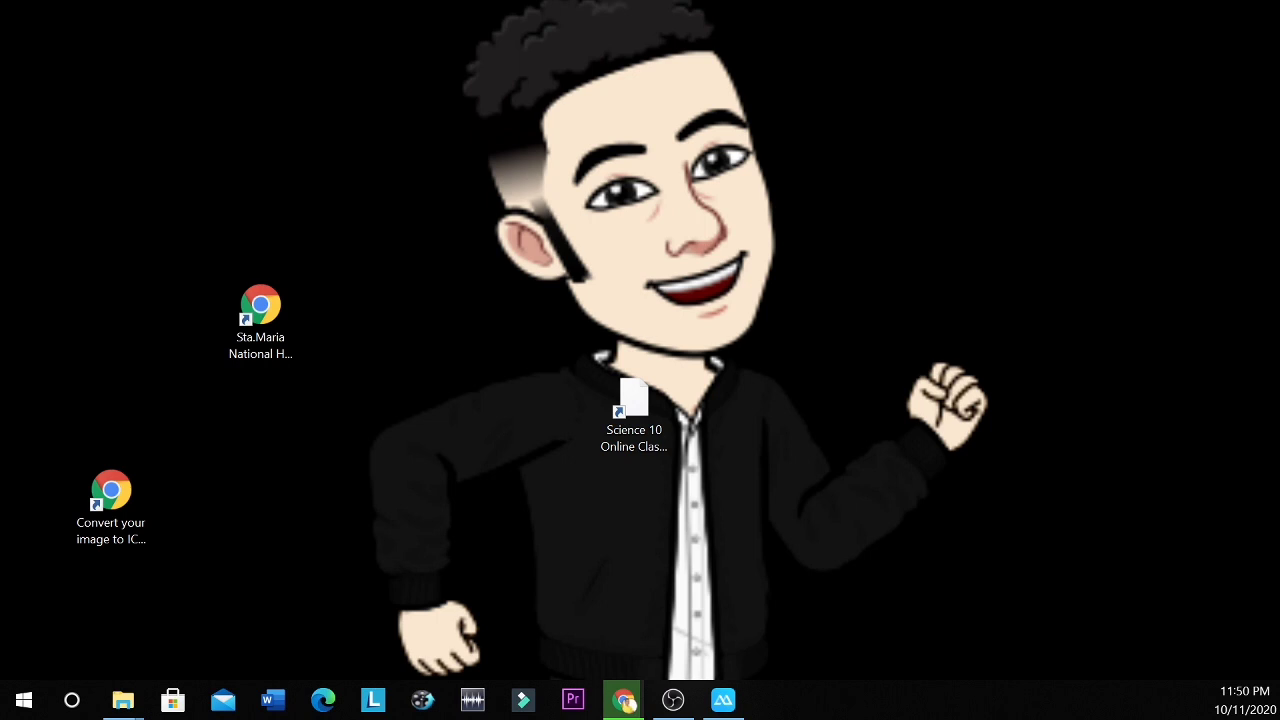
left_click_drag(880, 189, 454, 344)
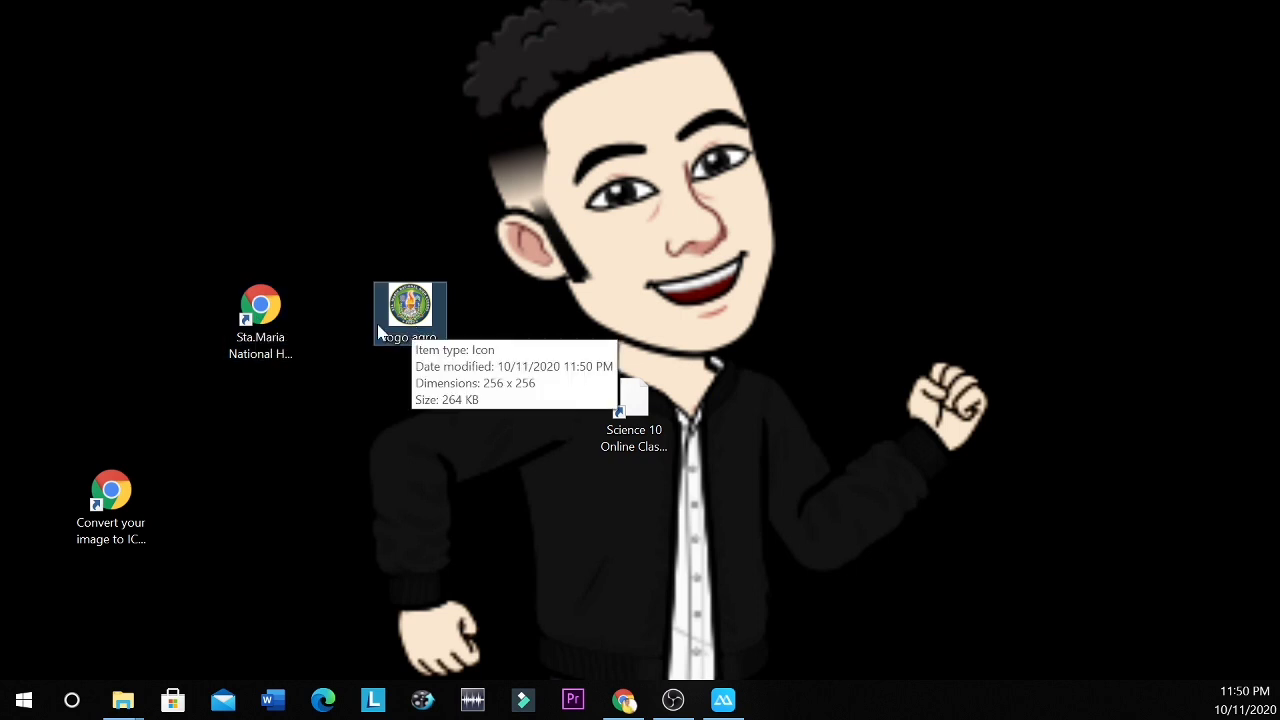
Step: Open the icon selection for the Sta.Maria National High School Online Bulletin shortcut through its properties
left_click(270, 336)
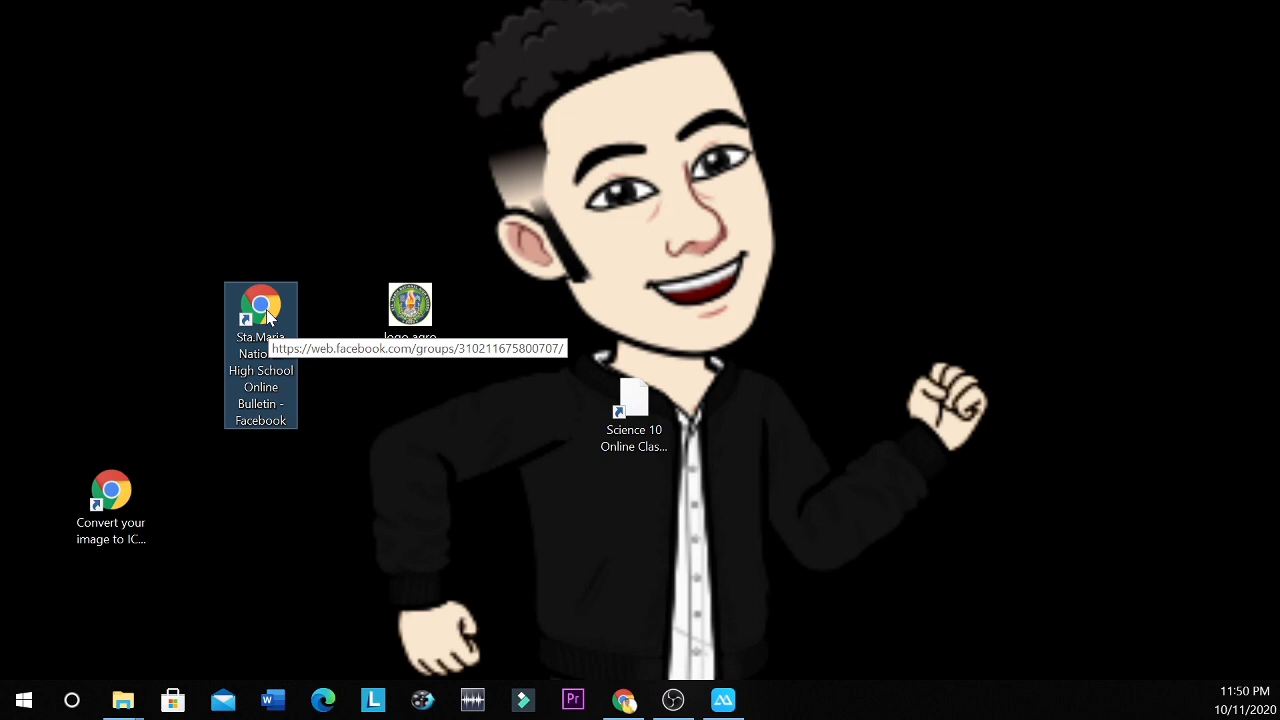
right_click(268, 318)
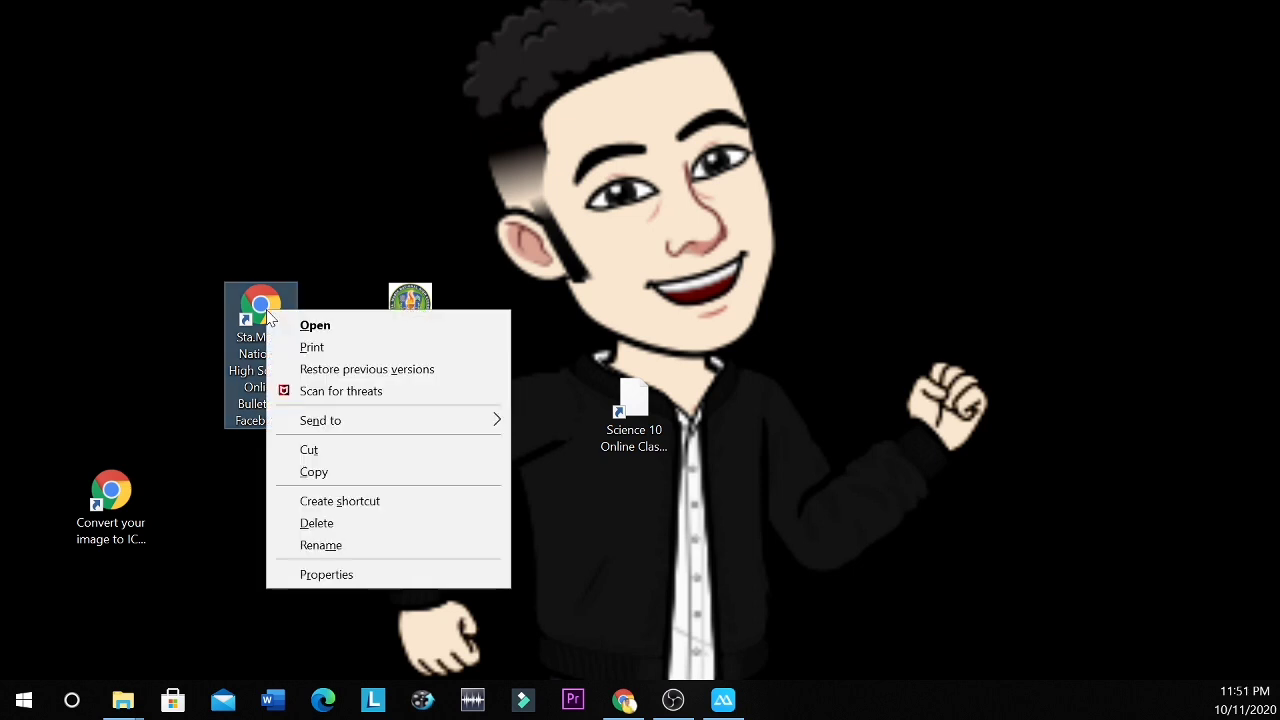
left_click(414, 580)
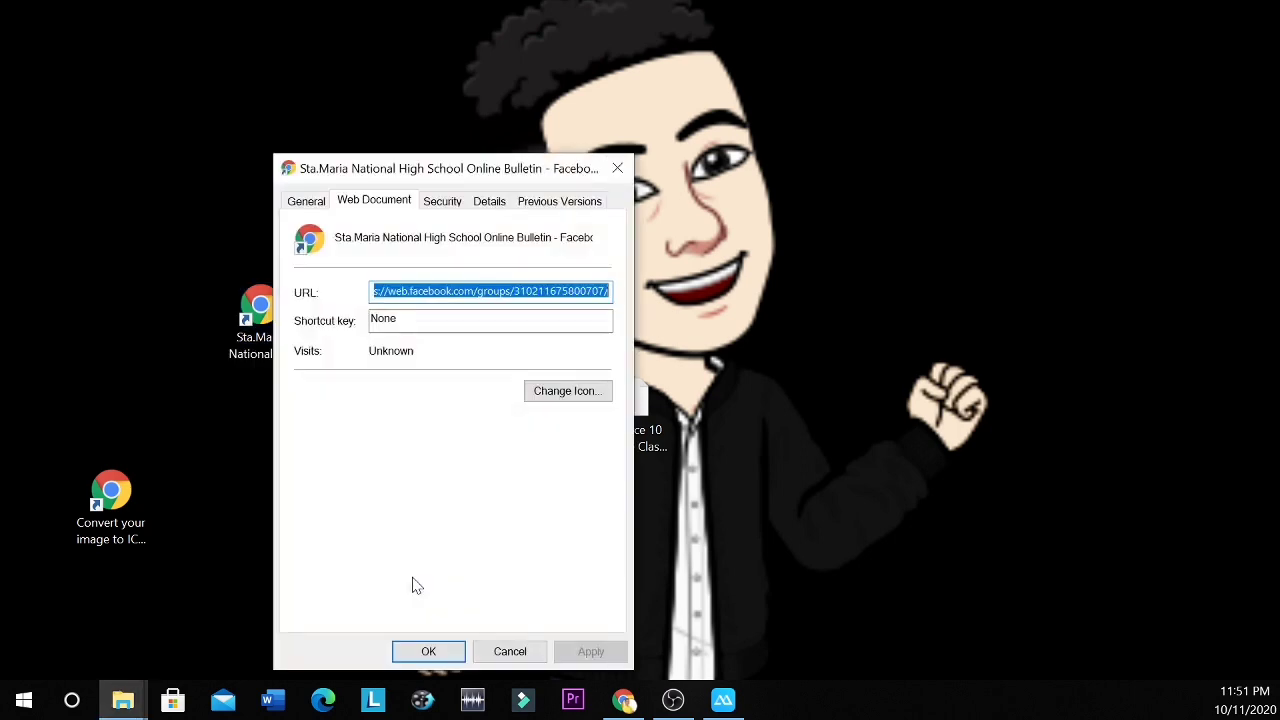
left_click(556, 396)
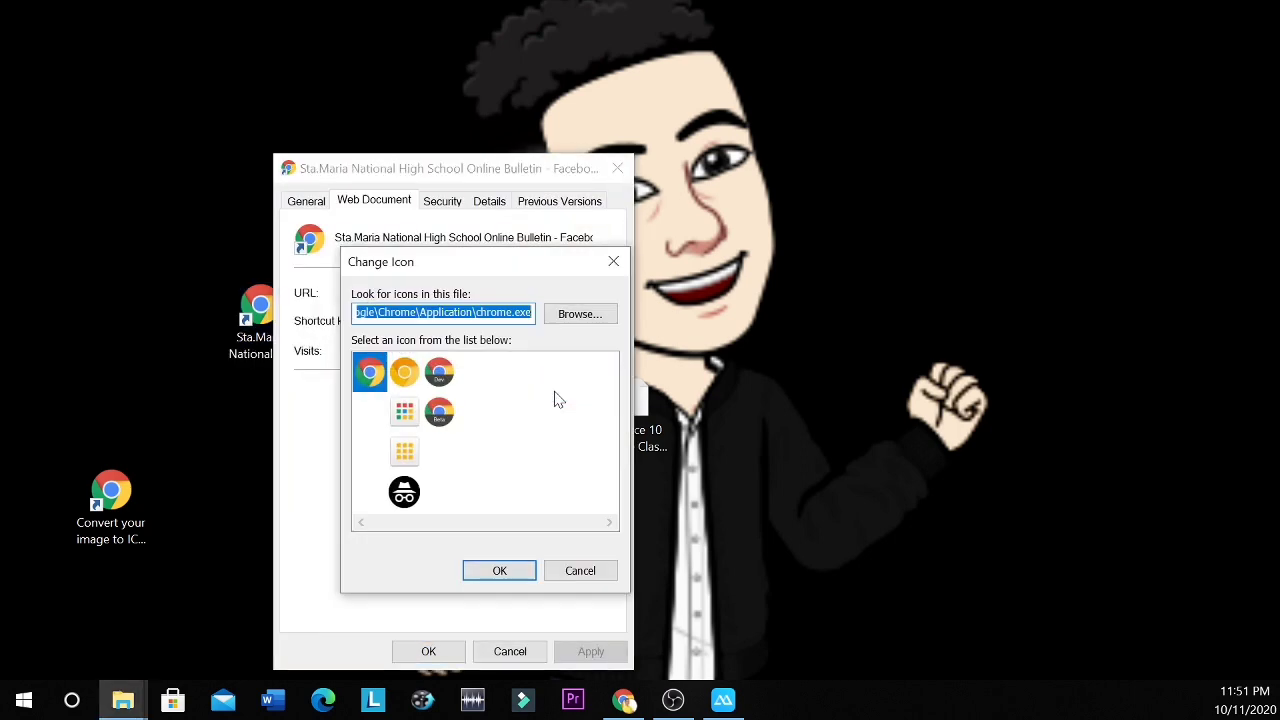
Step: Set the logo agro icon file from the Desktop folder as the shortcut's icon and apply the change
left_click(562, 314)
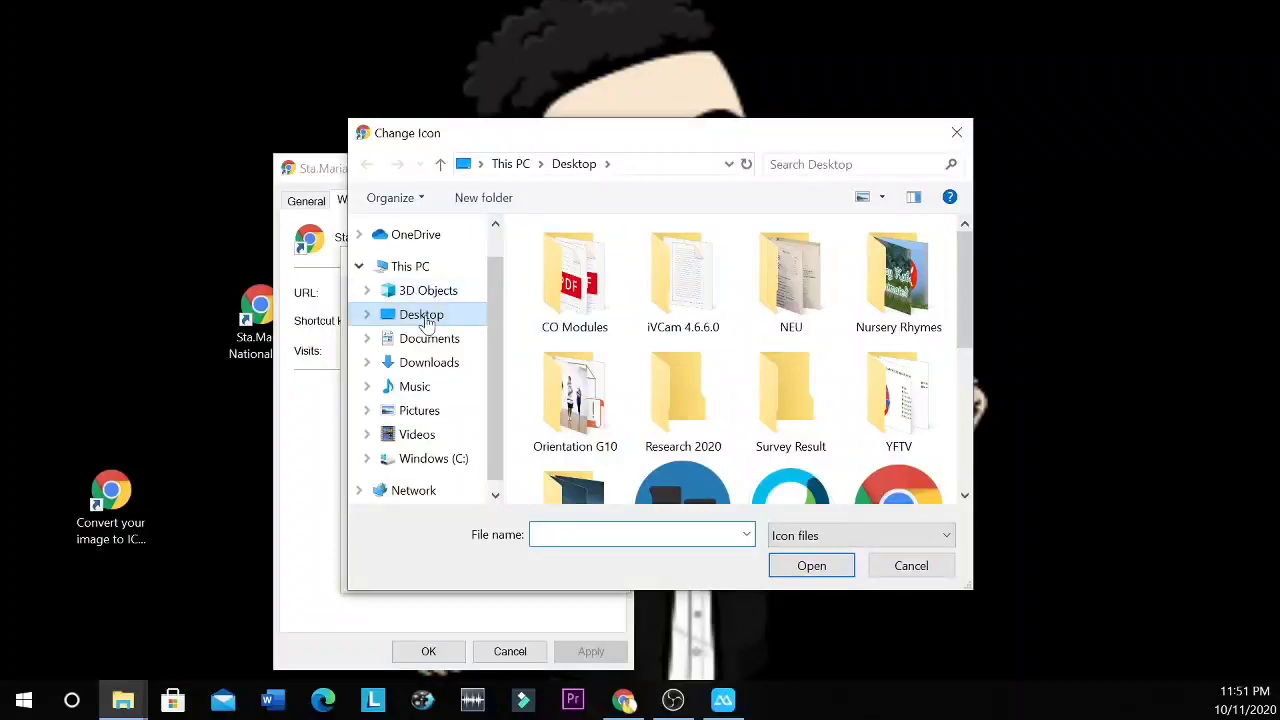
scroll(746, 346, "down", 5)
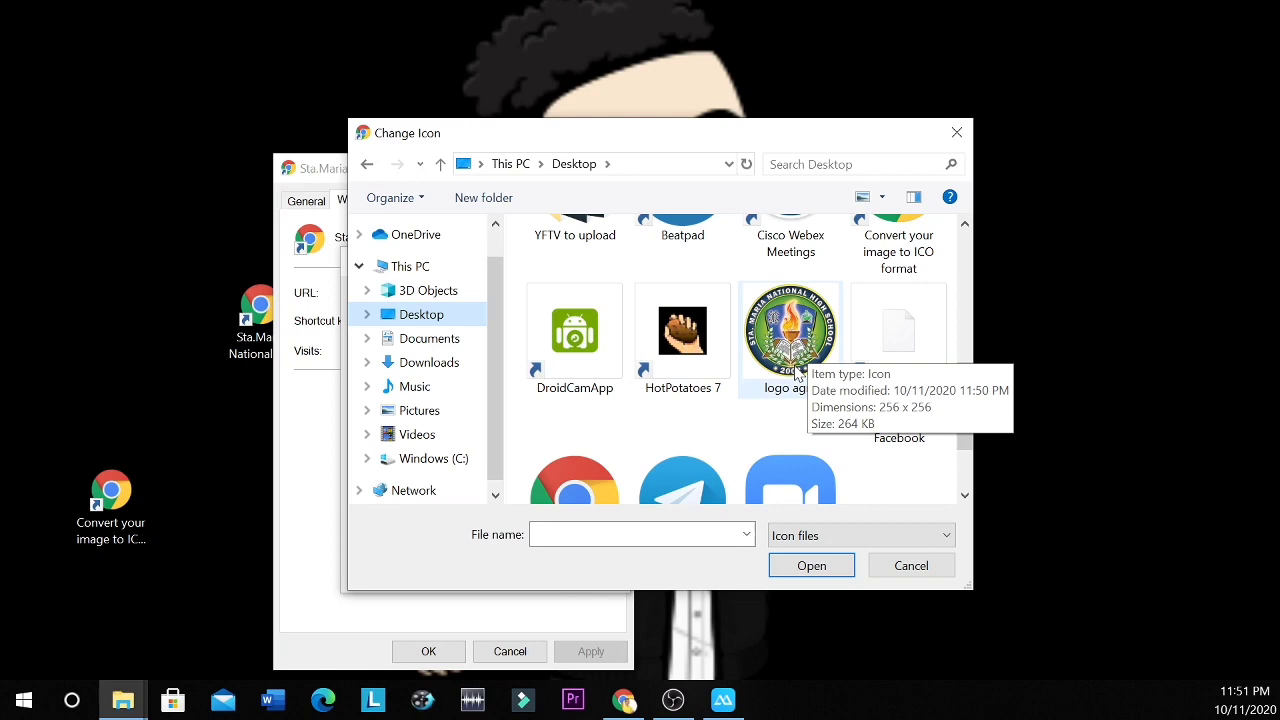
left_click(790, 340)
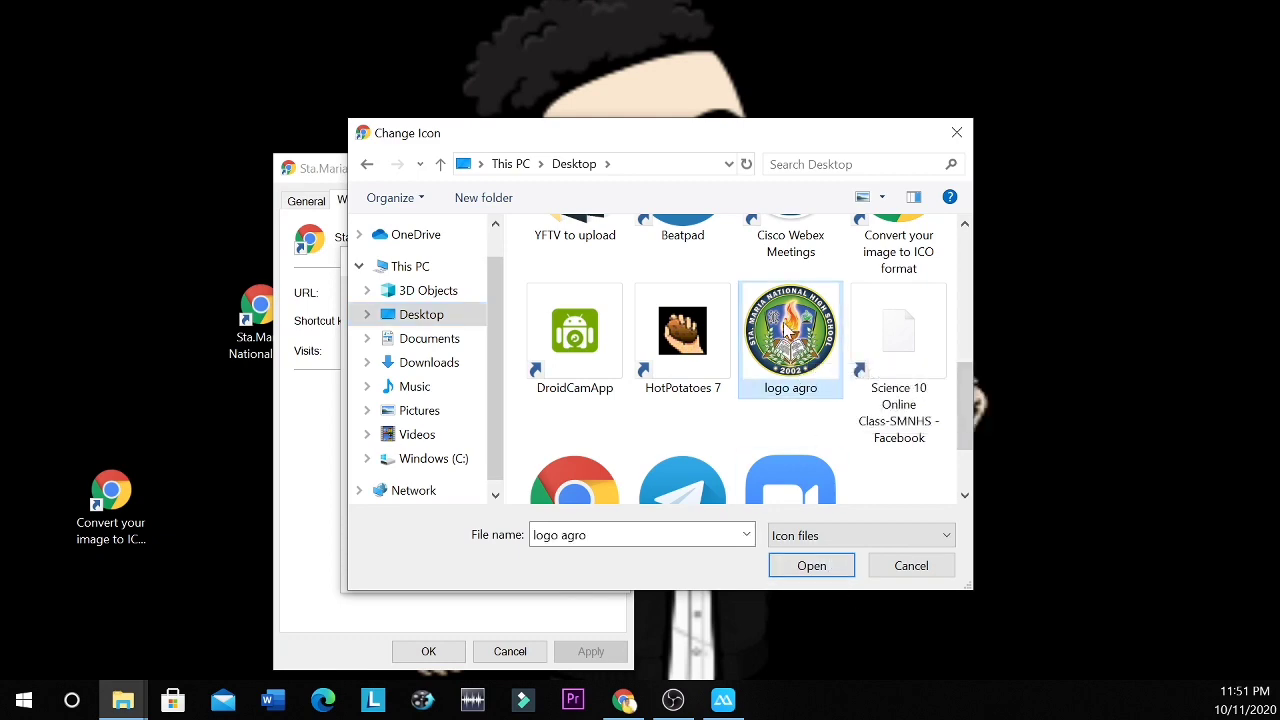
left_click(824, 567)
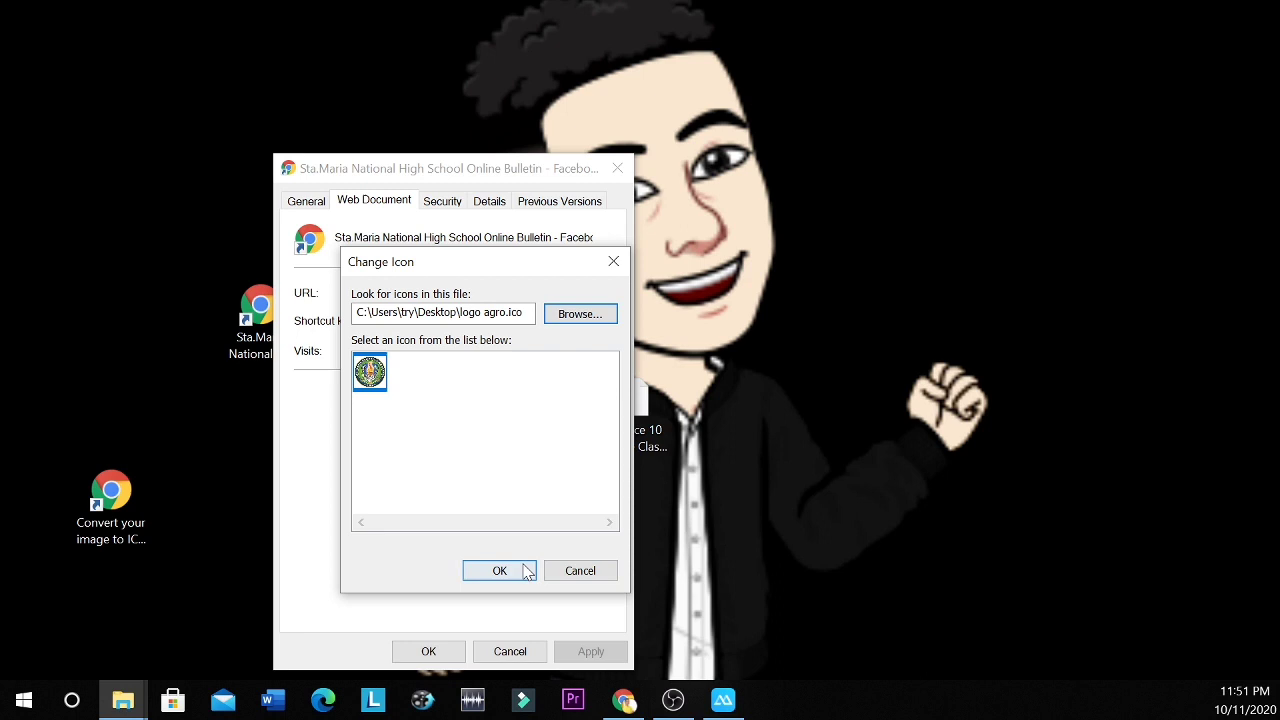
left_click(527, 571)
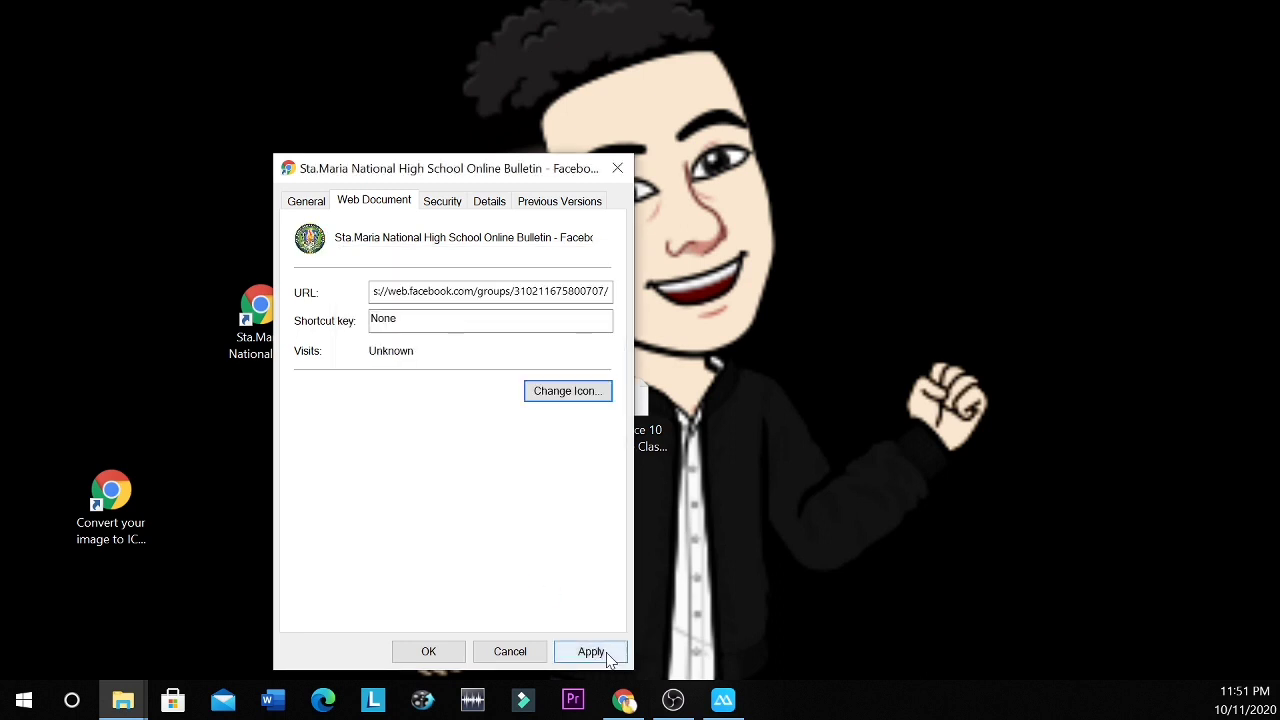
left_click(595, 652)
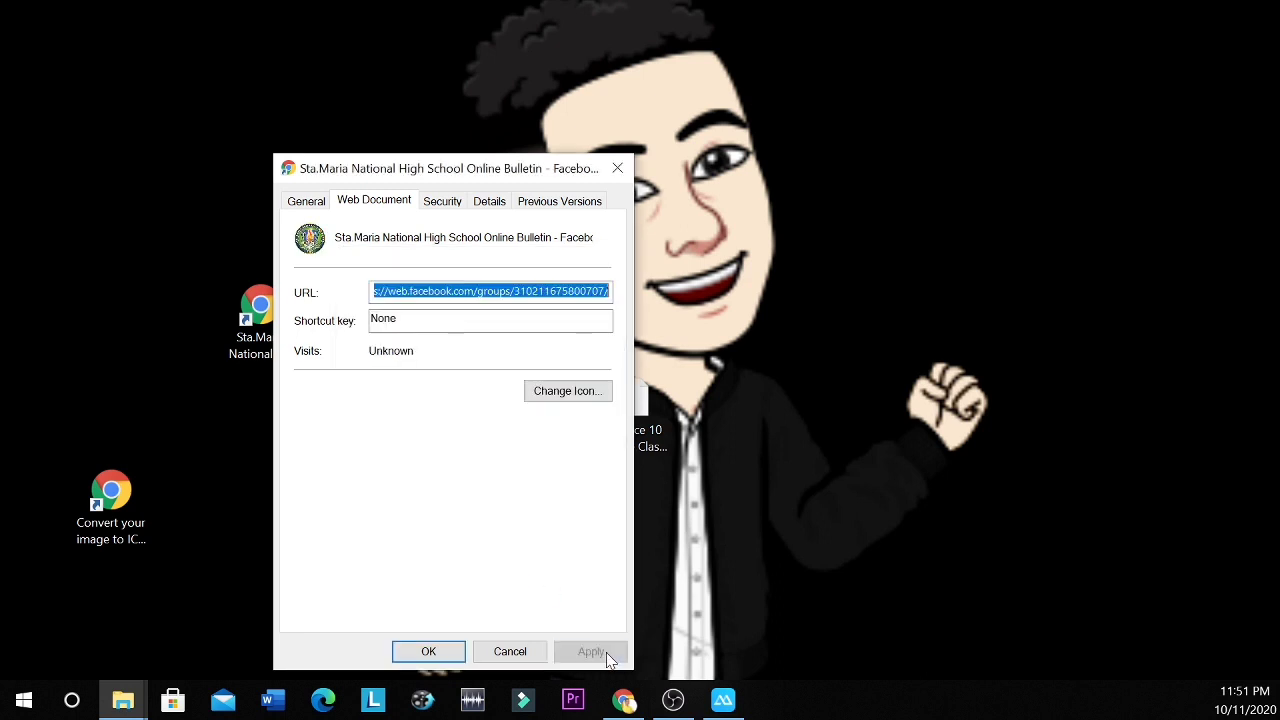
left_click(430, 652)
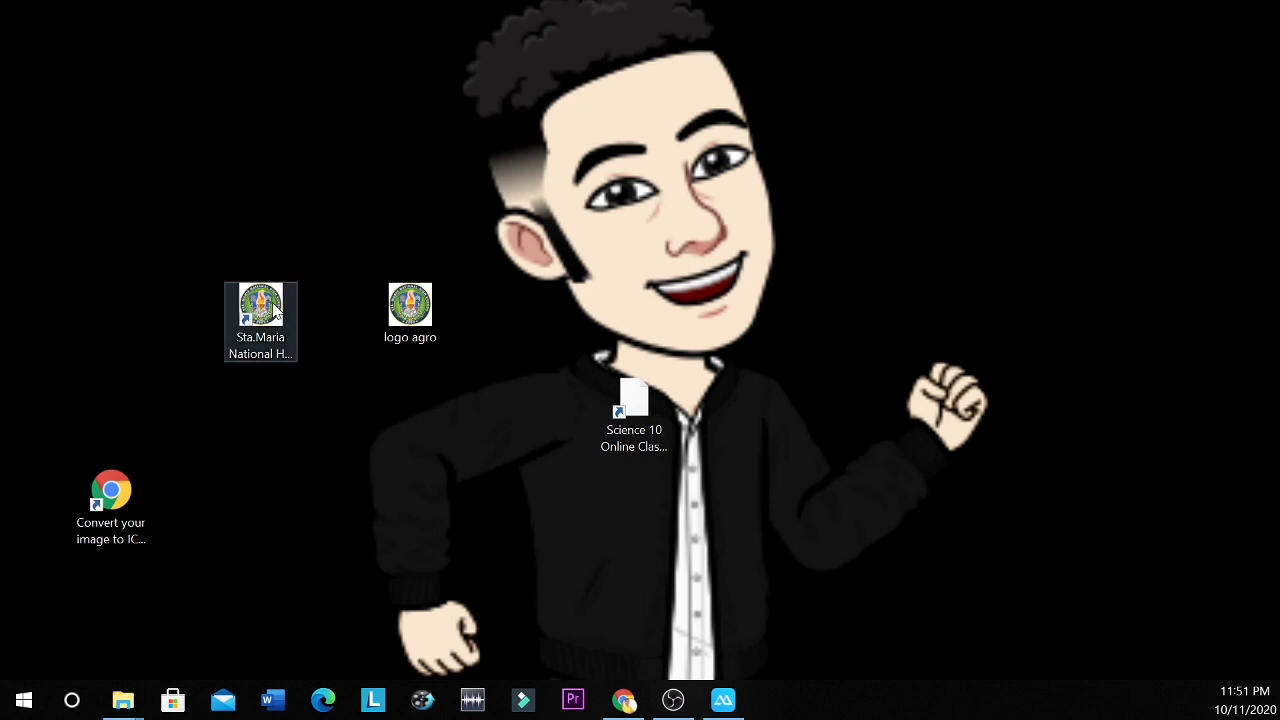
left_click_drag(276, 312, 238, 313)
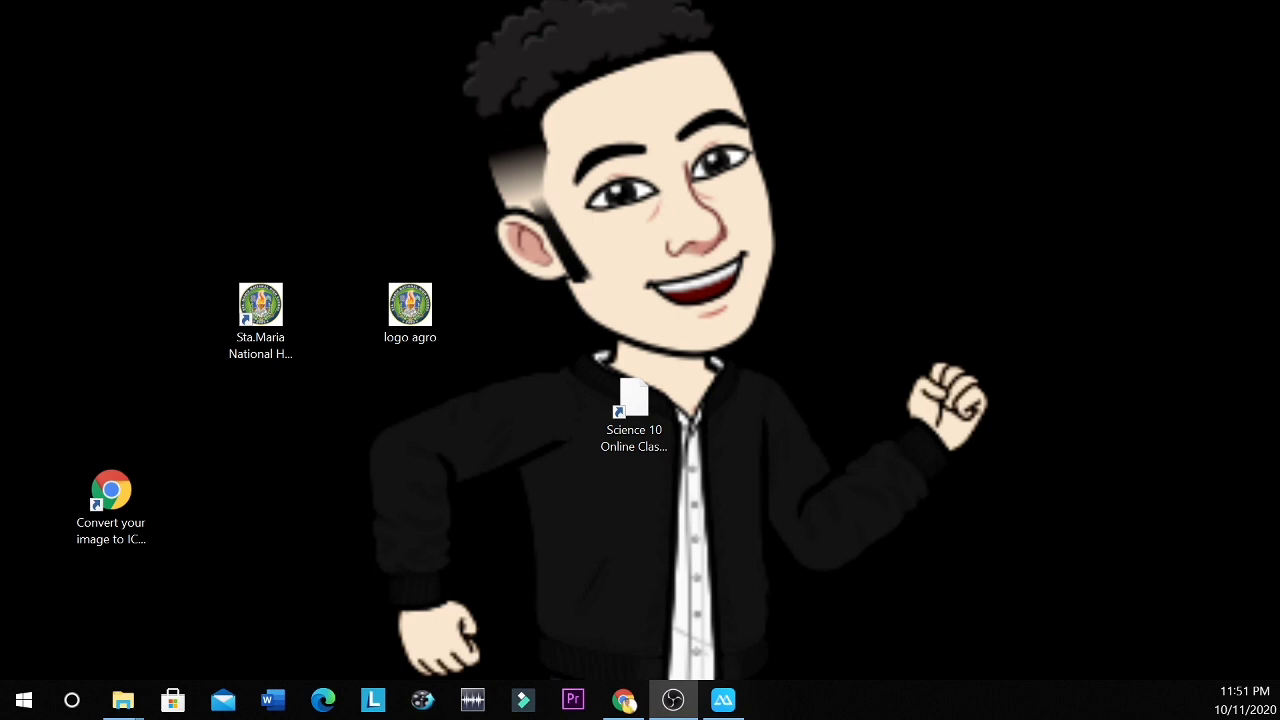
left_click(634, 415)
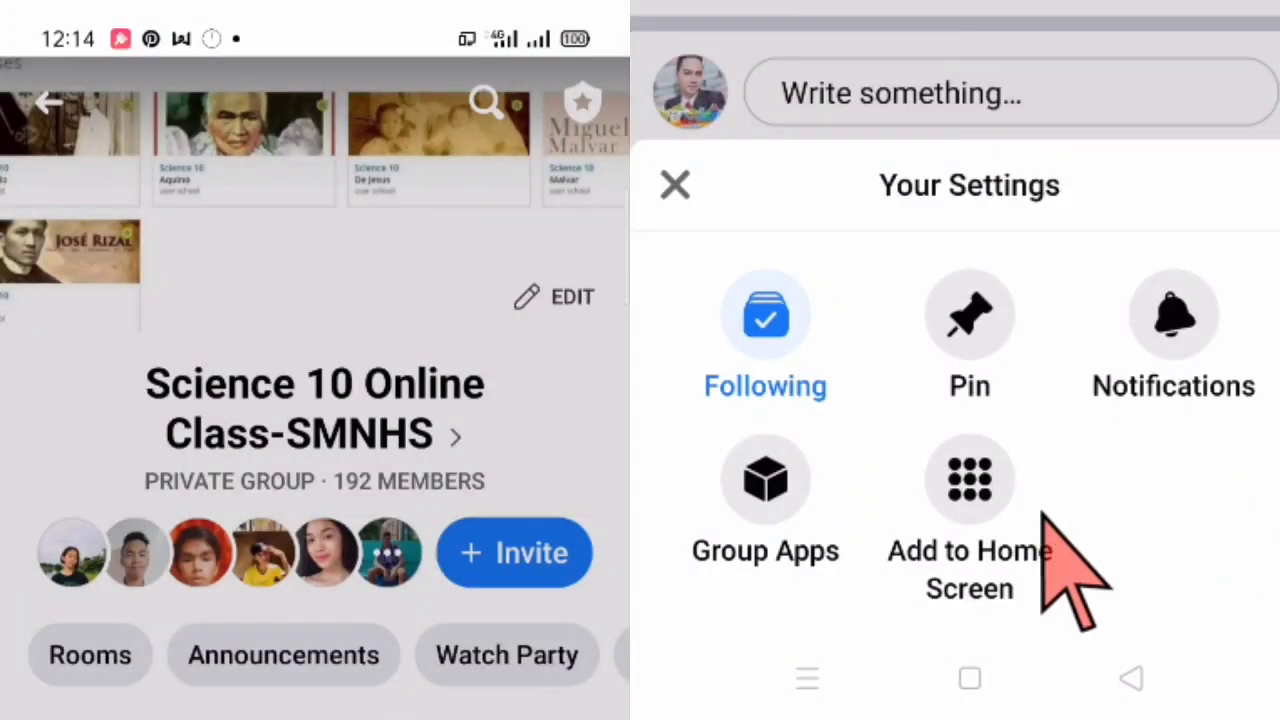
Step: In the phone's Facebook app, add the Science 10 Online Class-SMNHS group to the home screen and open its new shortcut there
left_click(1042, 515)
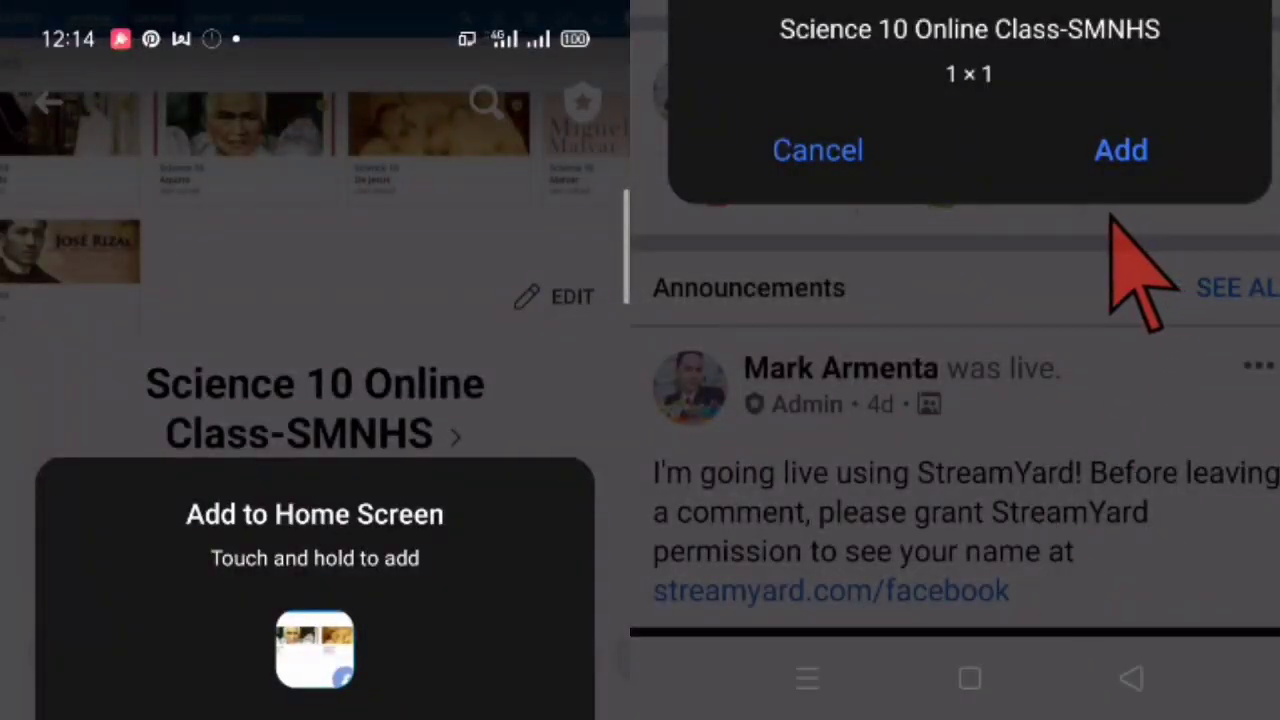
left_click(1121, 149)
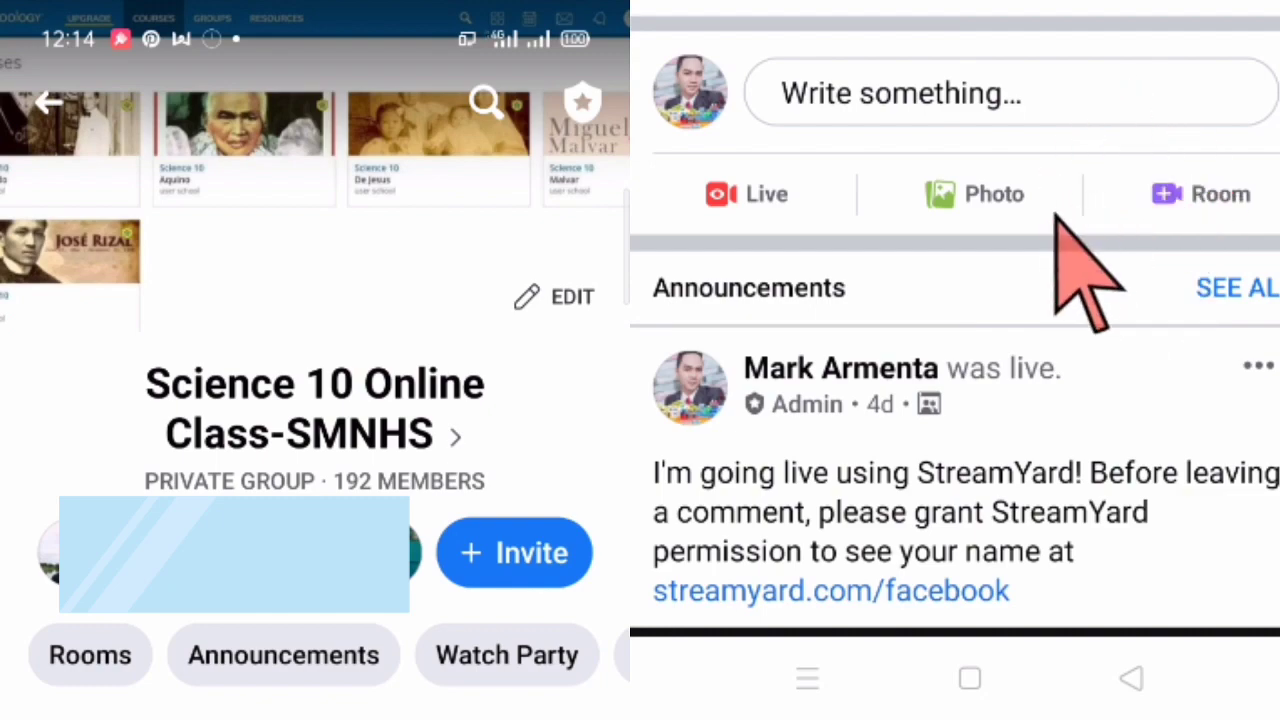
key("super")
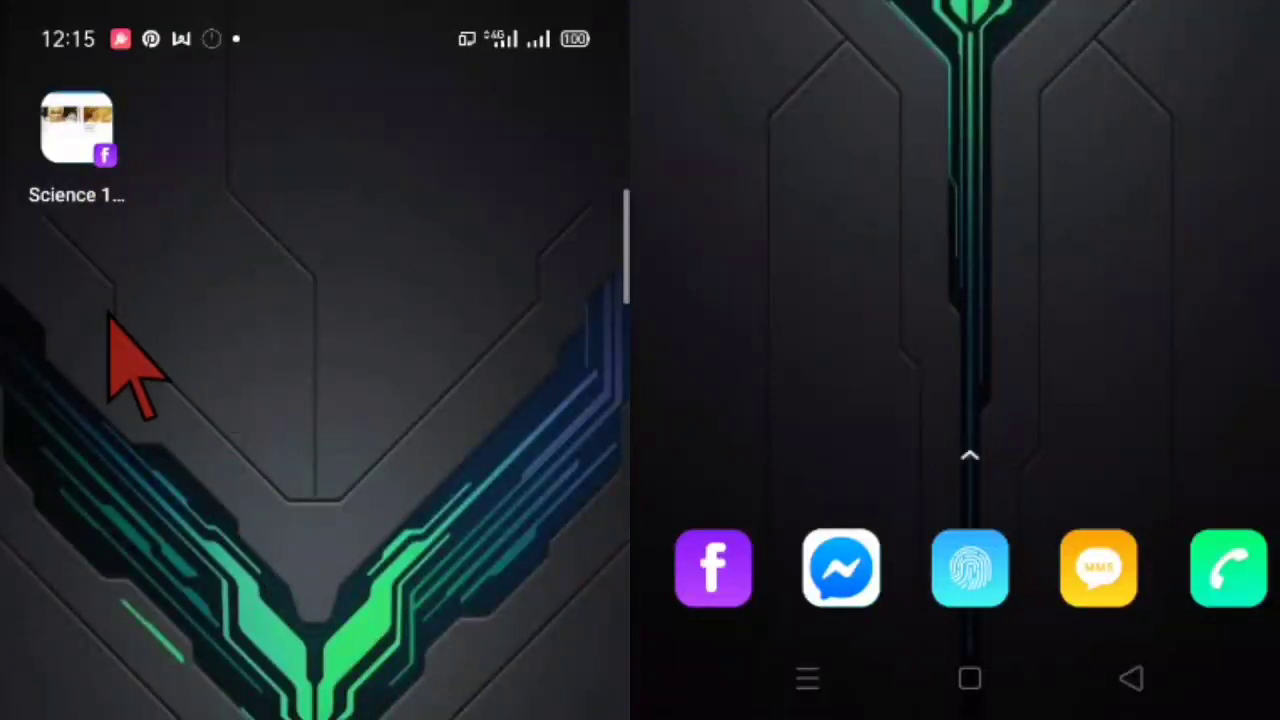
left_click(100, 168)
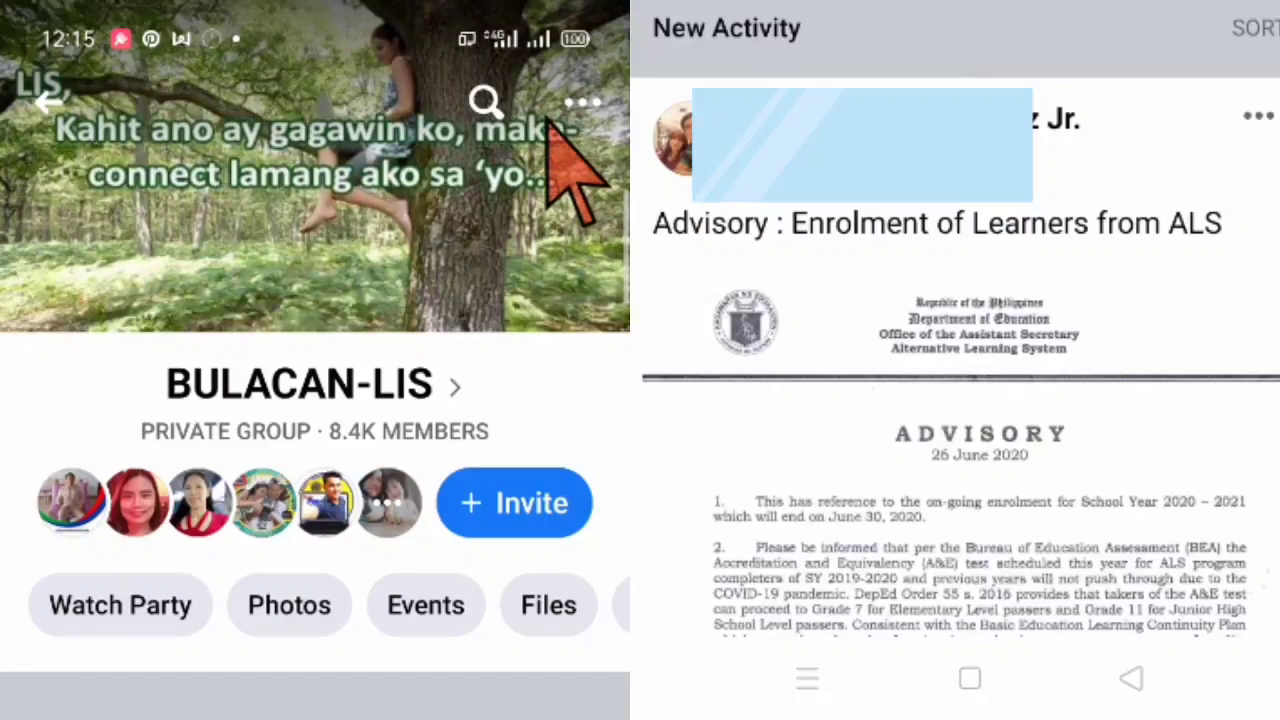
Step: Add the BULACAN-LIS Facebook group to the phone's home screen from the group's tools
left_click(580, 104)
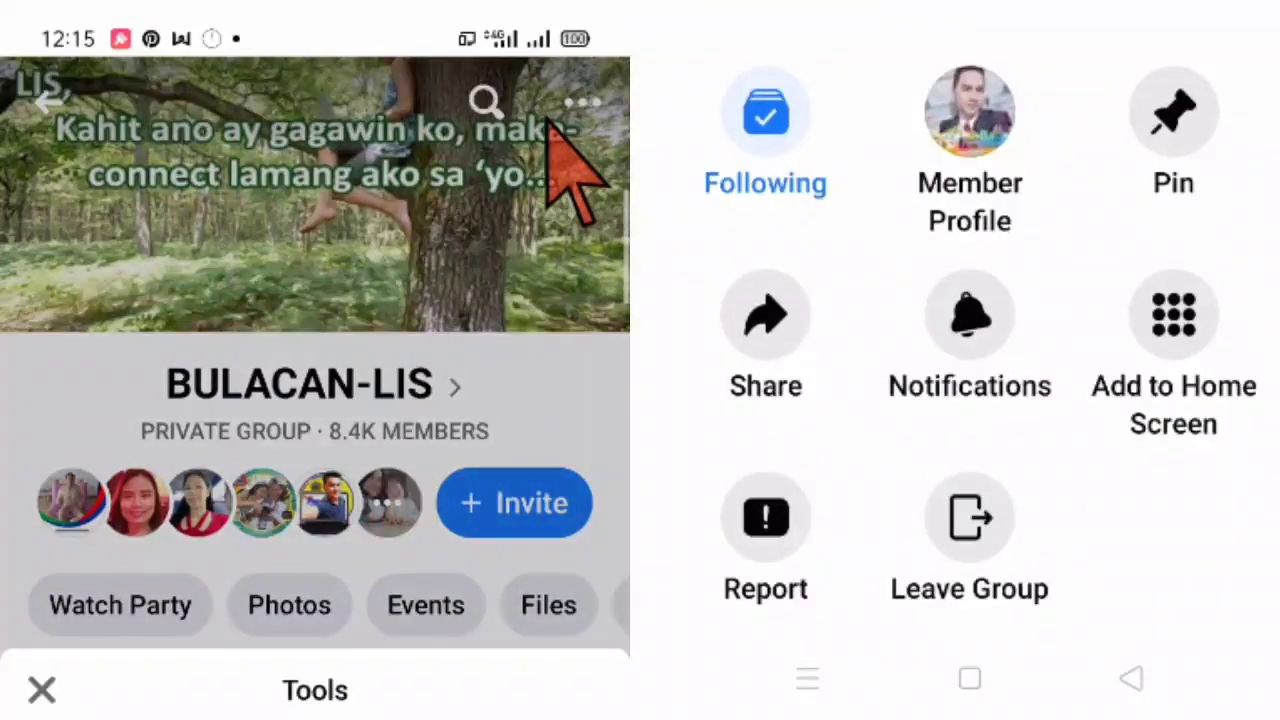
left_click(1216, 437)
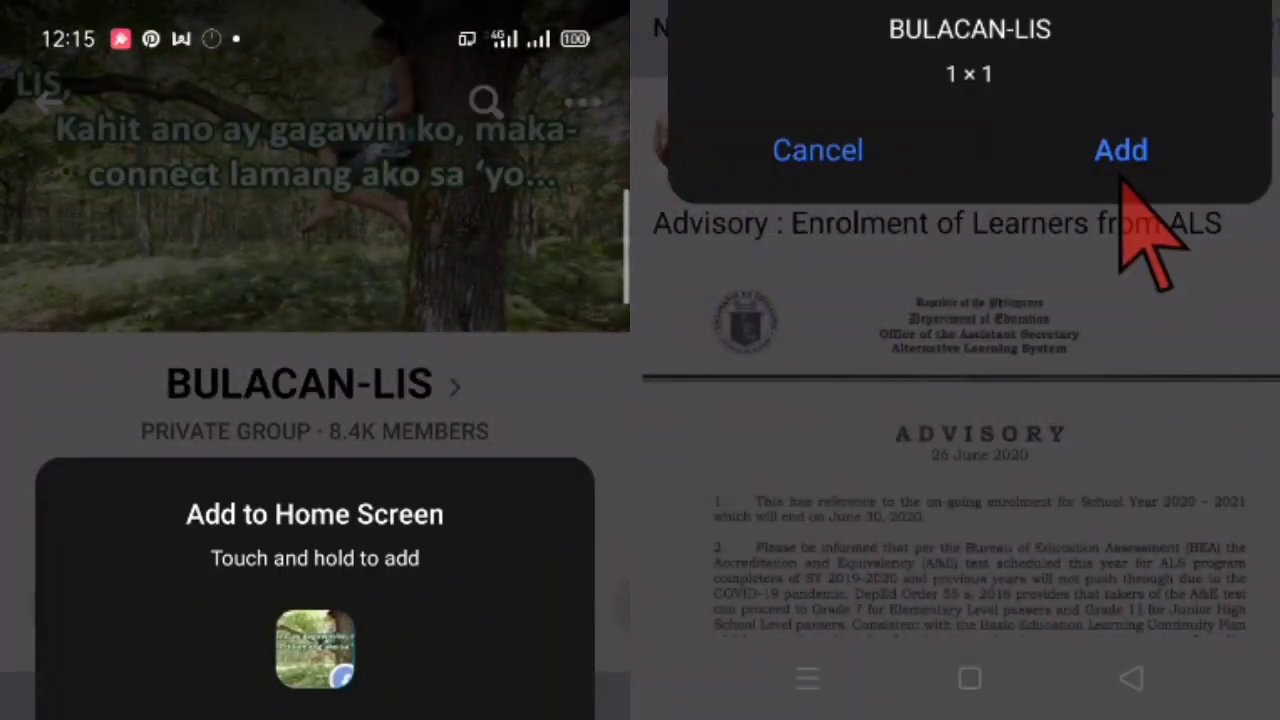
left_click(1120, 150)
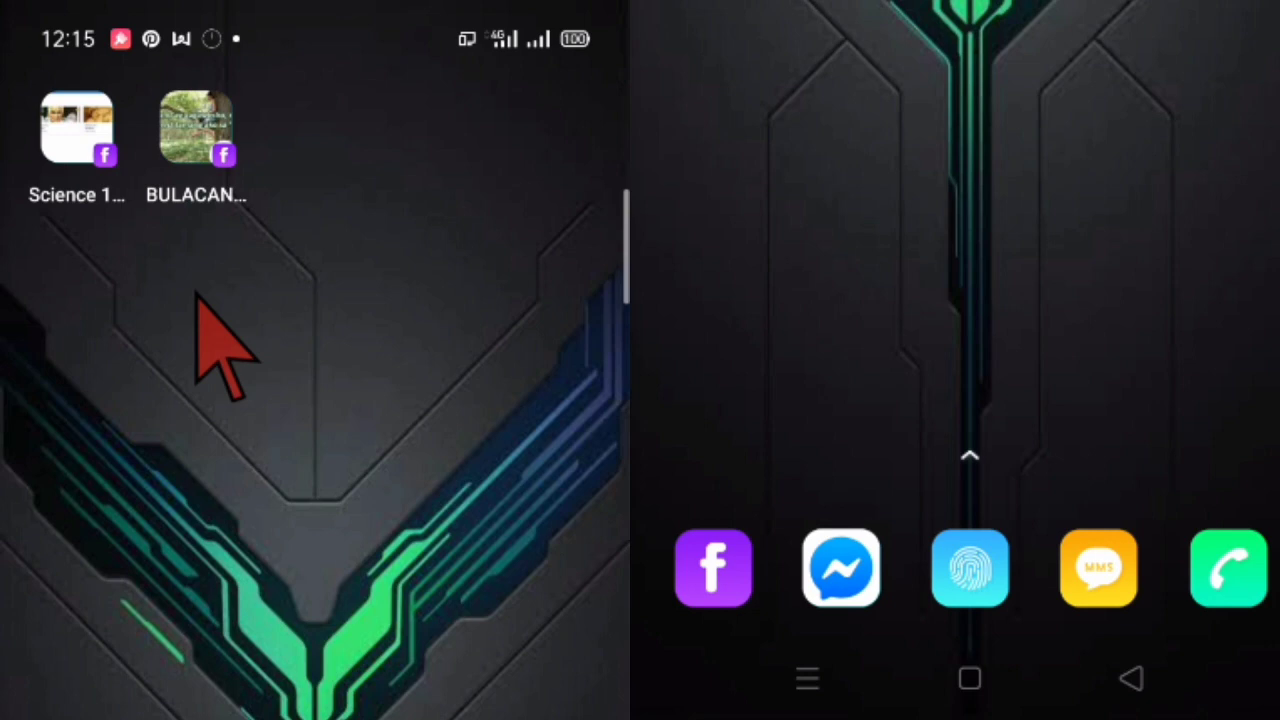
Step: Combine the BULACAN-LIS and Science 10 shortcuts into one home screen folder and open that folder
left_click(196, 128)
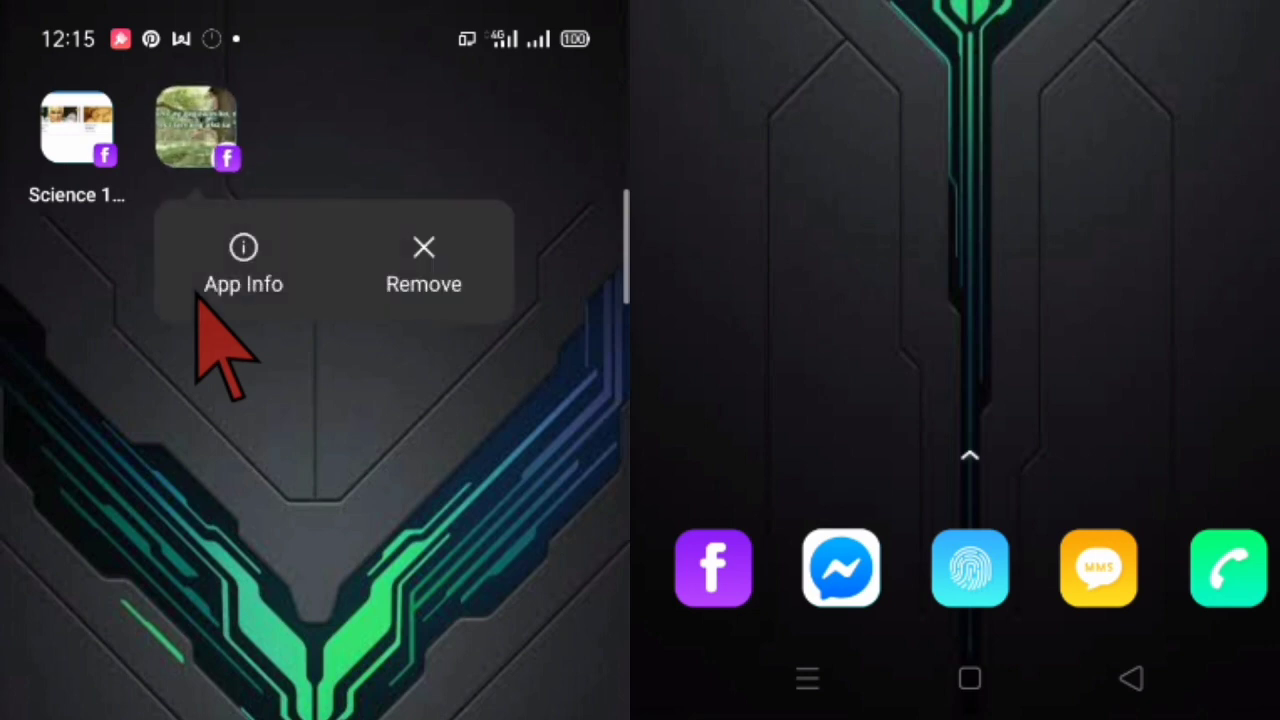
left_click_drag(196, 128, 86, 128)
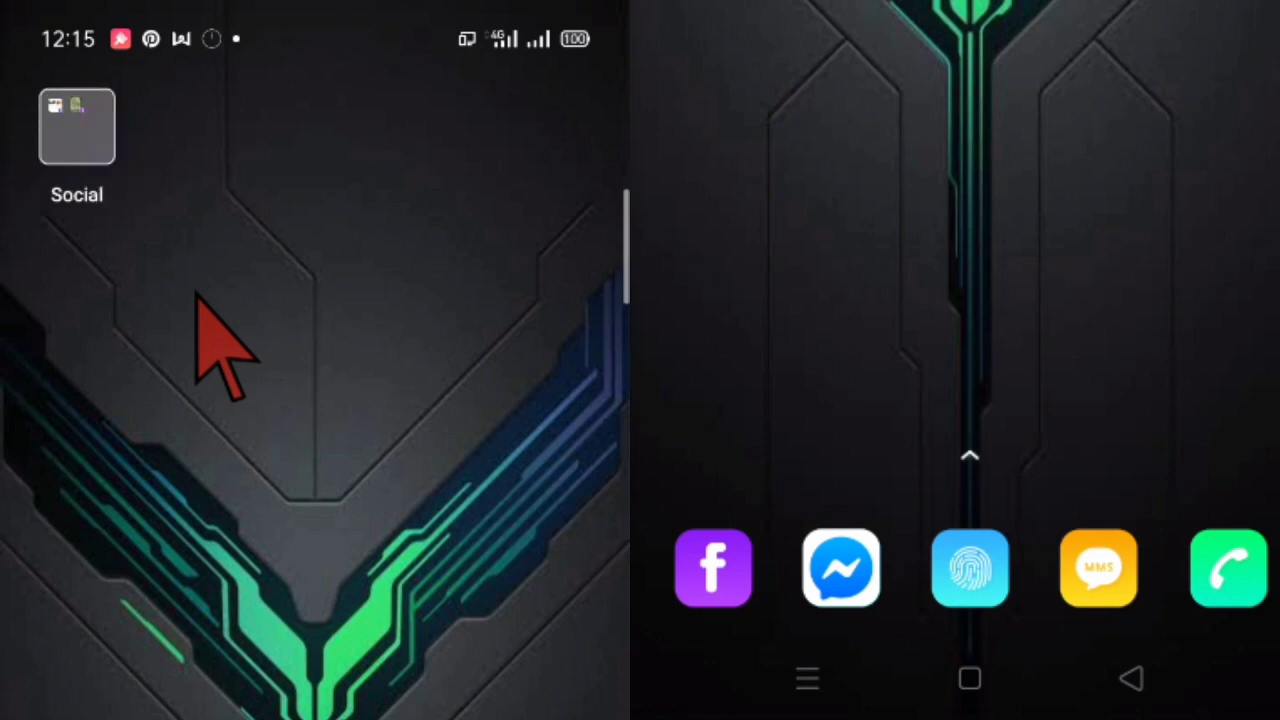
left_click(77, 127)
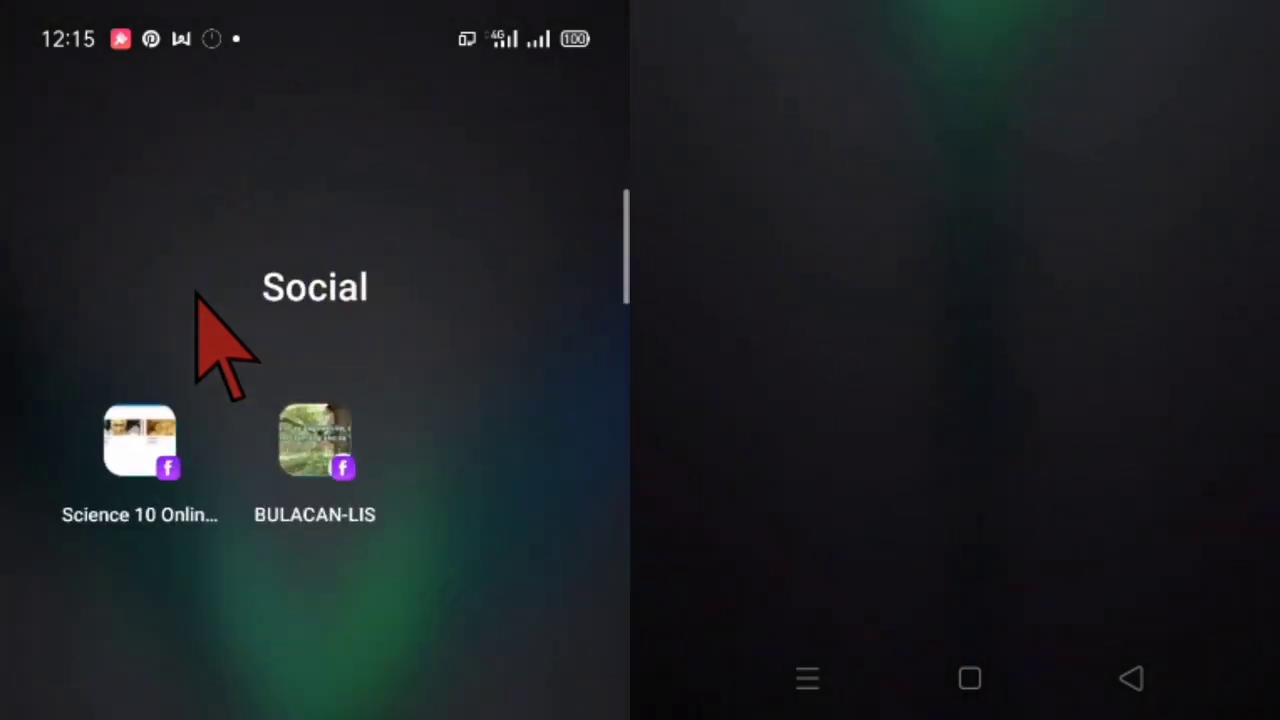